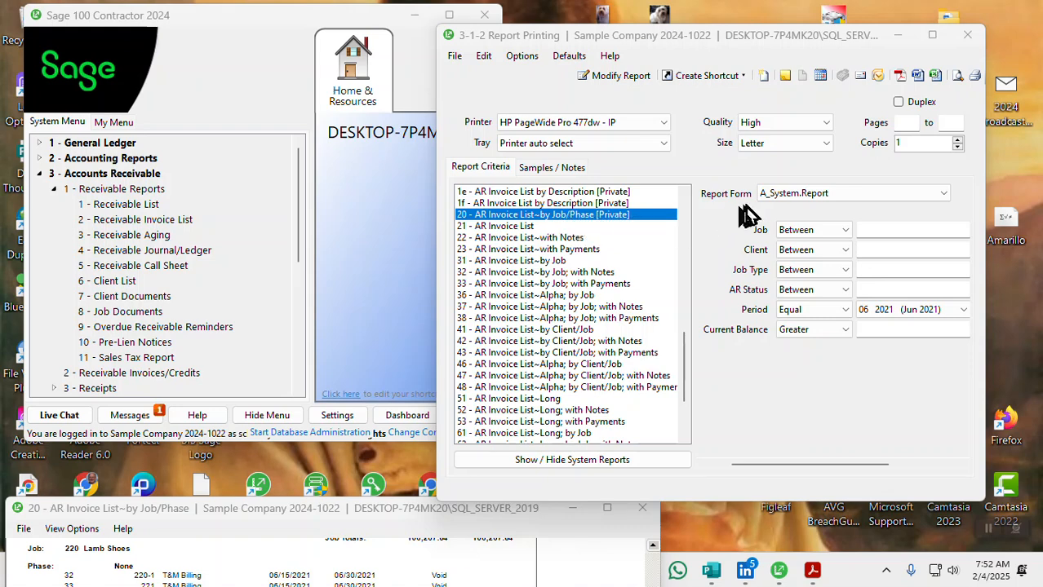
# Step: Set the report form of the AR Invoice List~by Job/Phase report to System.Report
pyautogui.click(943, 196)
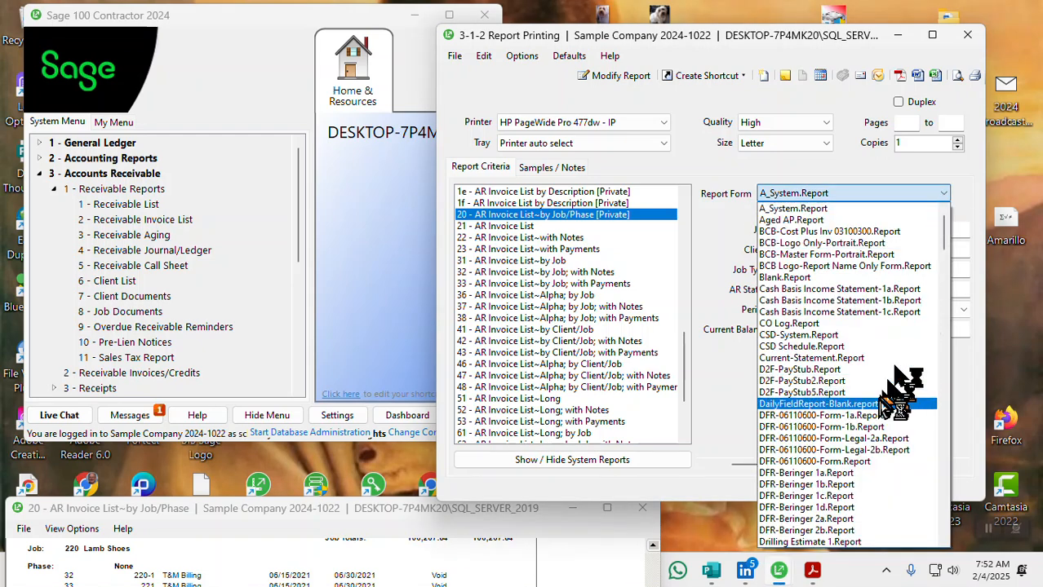
pyautogui.scroll(-20, 874, 393)
pyautogui.scroll(-8, 882, 409)
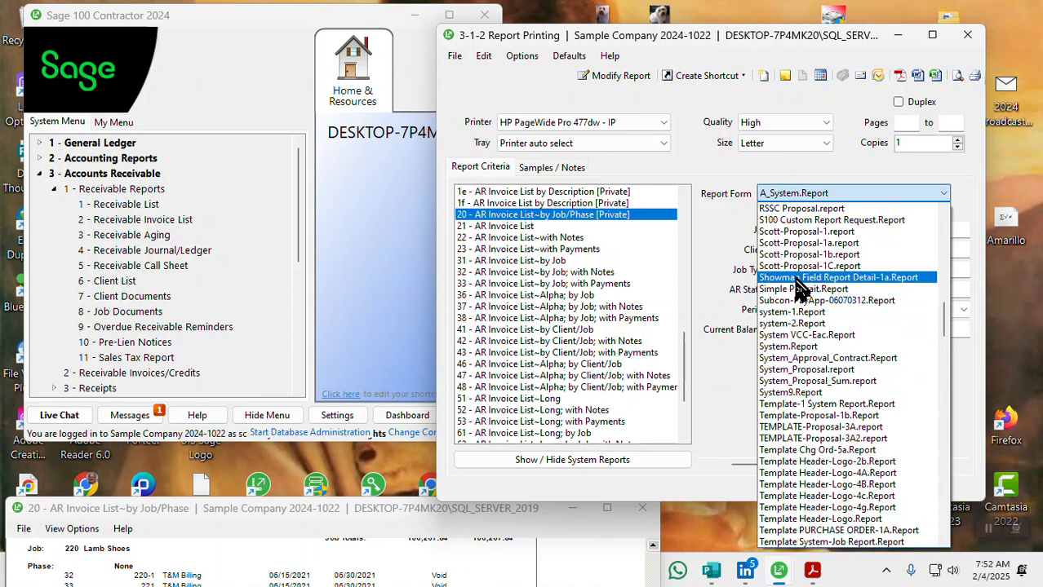
pyautogui.click(803, 351)
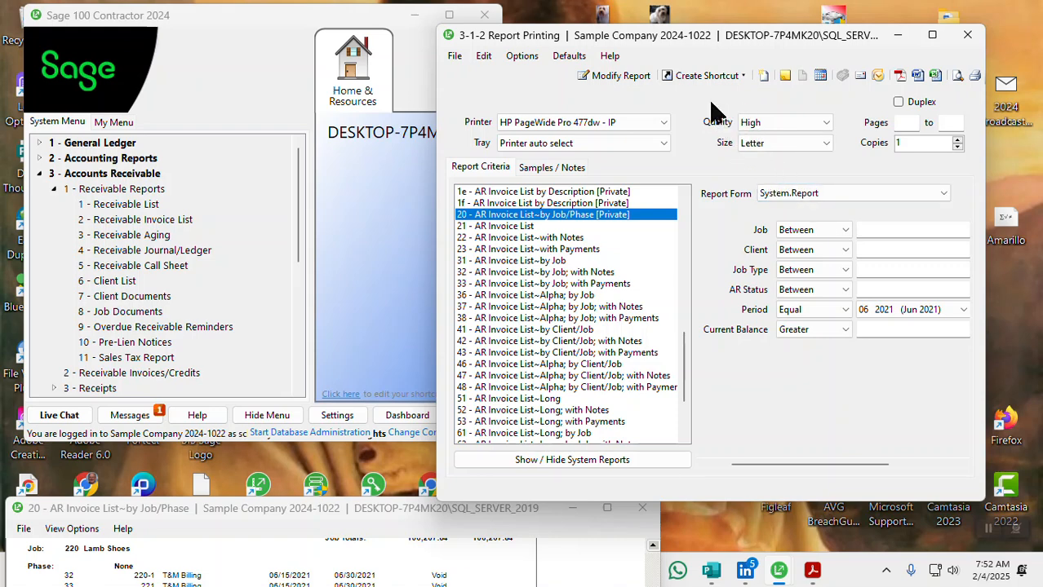
# Step: Open the AR Invoice List~by Job/Phase report in the Report Writer to check its report form setting, and close it
pyautogui.click(621, 78)
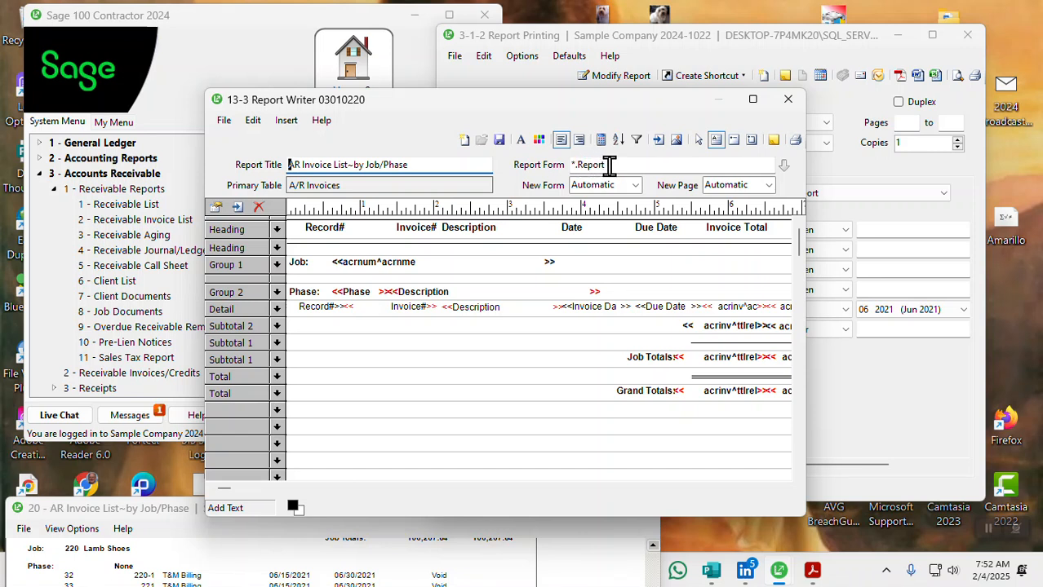
pyautogui.click(783, 103)
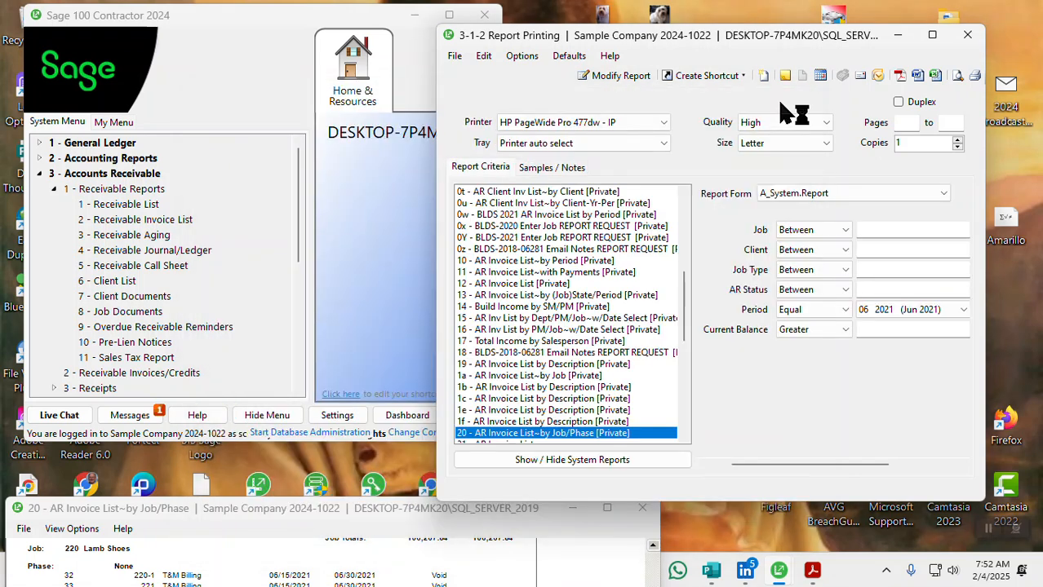
# Step: Set the report form to System.Report for AR Invoice List~by Job/Phase and save the printing defaults
pyautogui.click(946, 200)
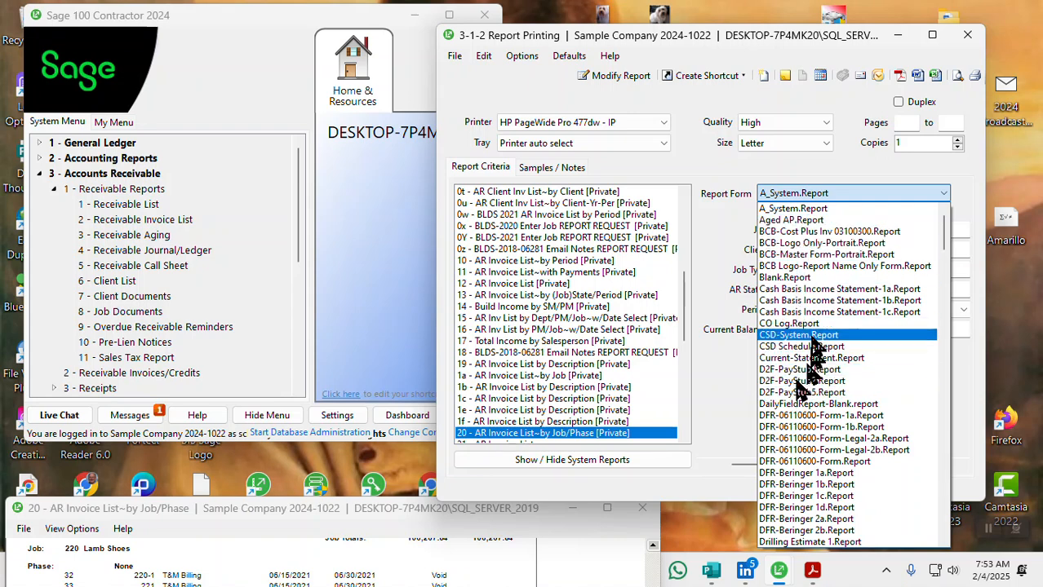
pyautogui.scroll(-11, 804, 383)
pyautogui.scroll(-11, 820, 351)
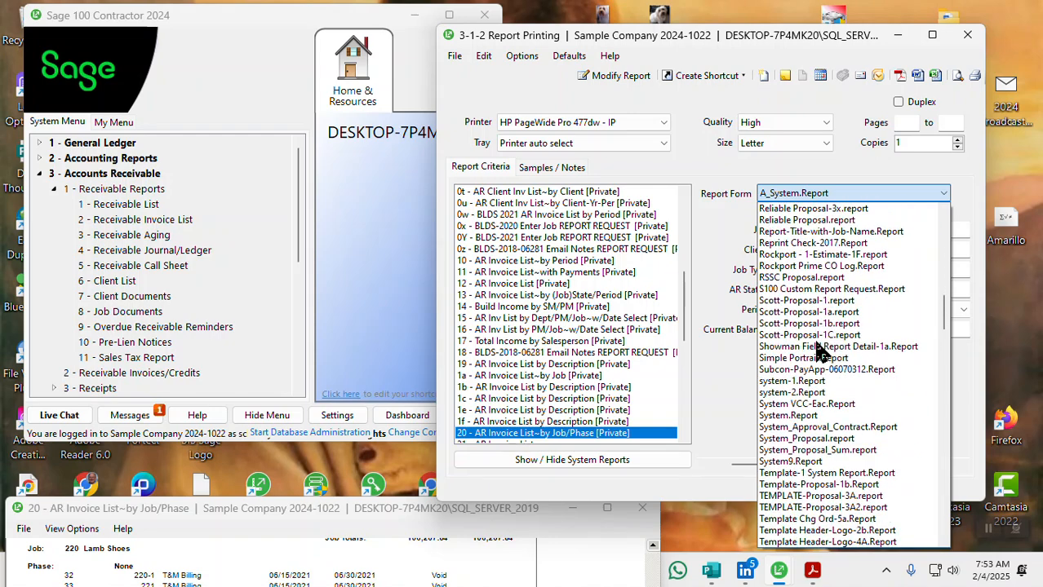
pyautogui.click(789, 417)
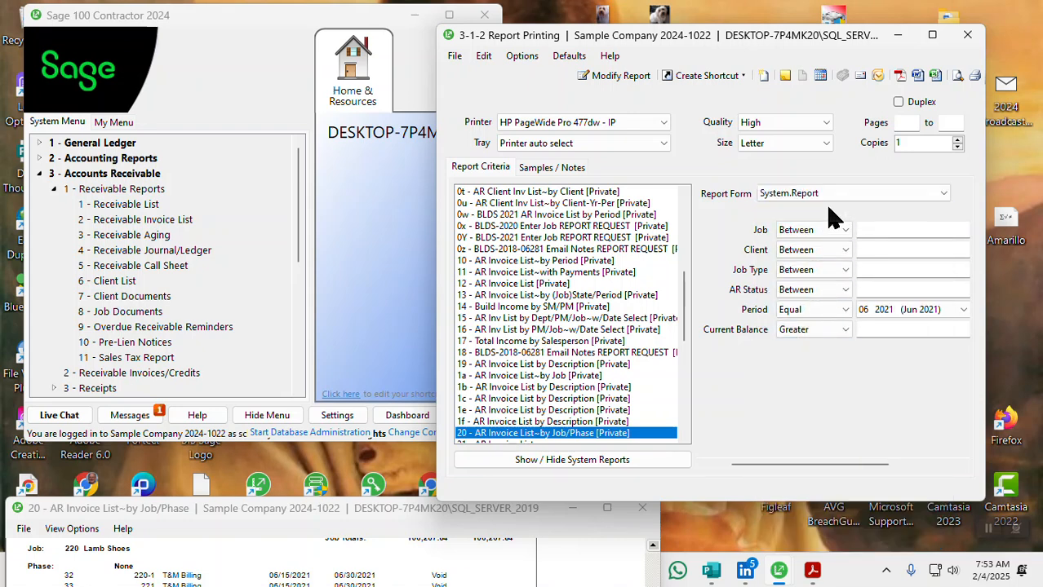
pyautogui.click(570, 57)
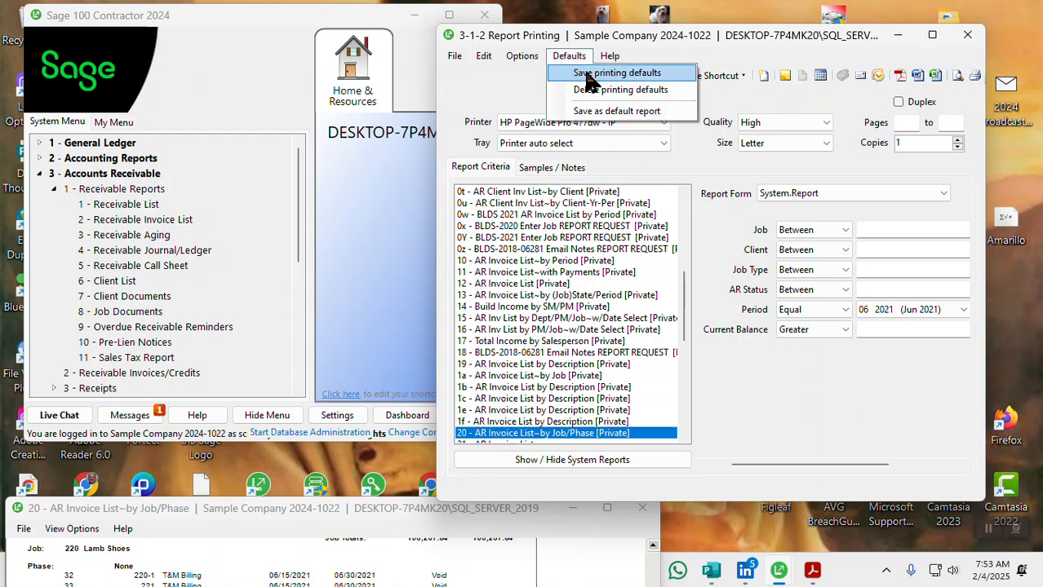
pyautogui.click(587, 73)
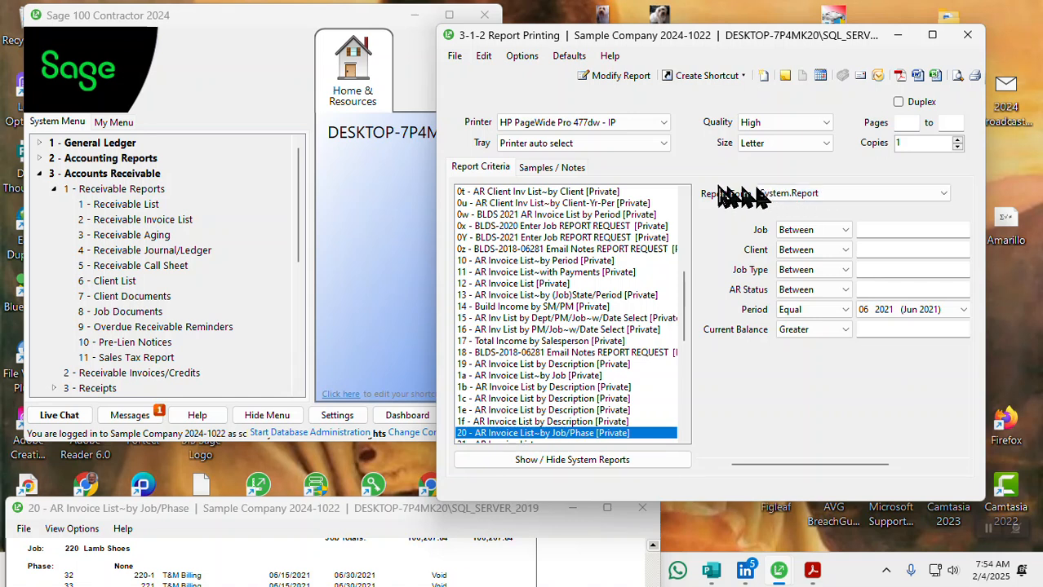
# Step: Open the System.Report form in Form Design, enlarge its window and review the header and footer layout
pyautogui.click(484, 56)
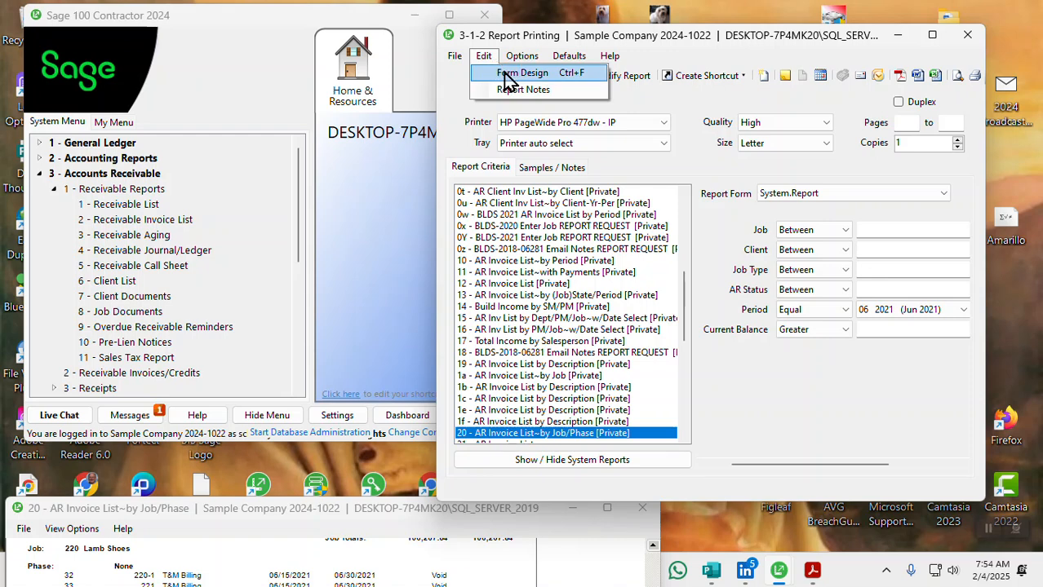
pyautogui.click(514, 73)
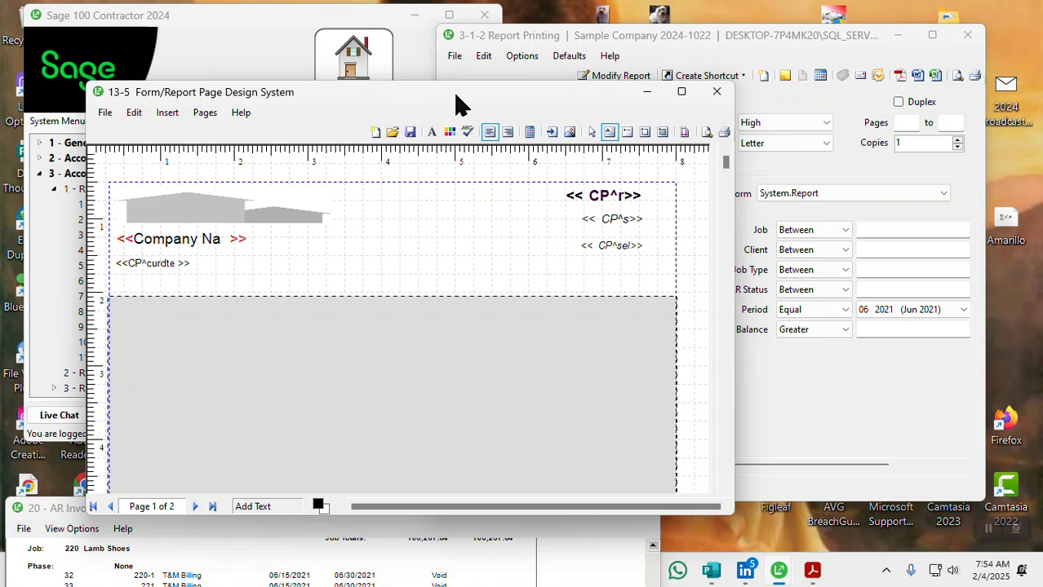
pyautogui.moveTo(456, 104); pyautogui.dragTo(484, 40)
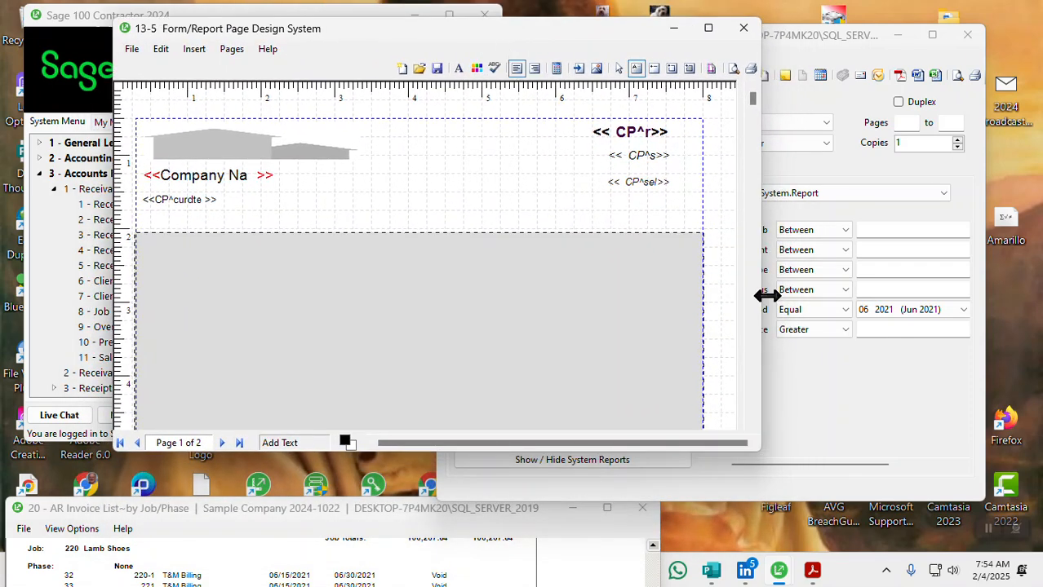
pyautogui.moveTo(686, 449); pyautogui.dragTo(687, 558)
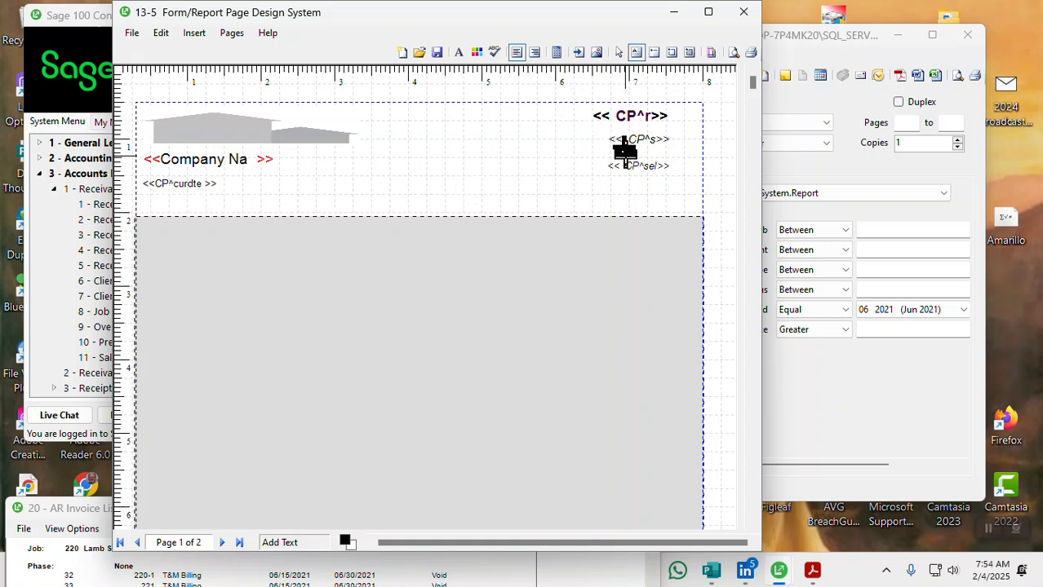
pyautogui.moveTo(752, 82); pyautogui.dragTo(747, 516)
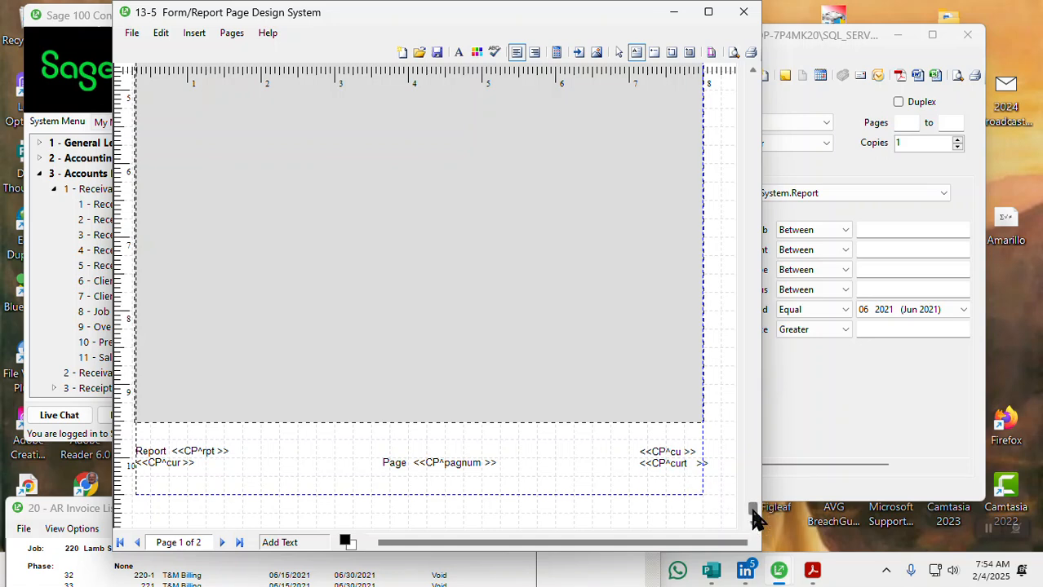
pyautogui.moveTo(752, 506); pyautogui.dragTo(791, 139)
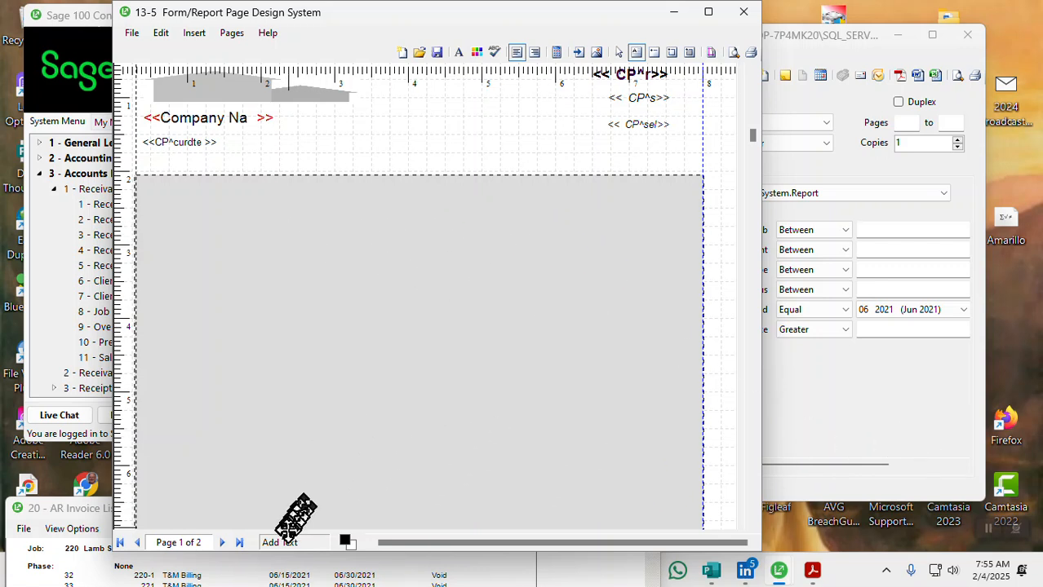
# Step: Switch to Publisher and examine the sample AR Invoice List on page 8 of RWG Week 1-02.pub, and minimize it
pyautogui.moveTo(816, 575)
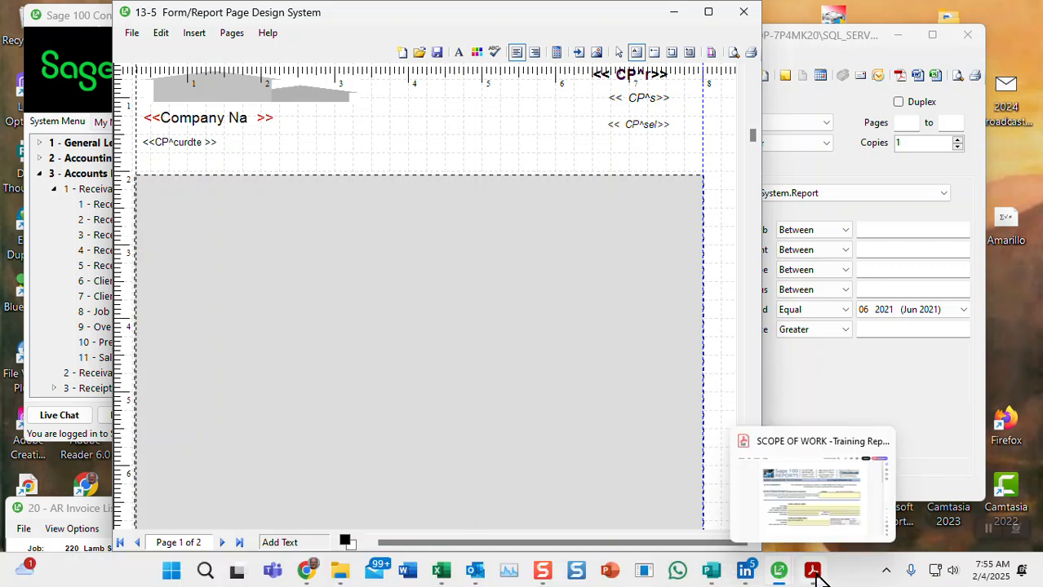
pyautogui.moveTo(718, 576)
pyautogui.click(704, 532)
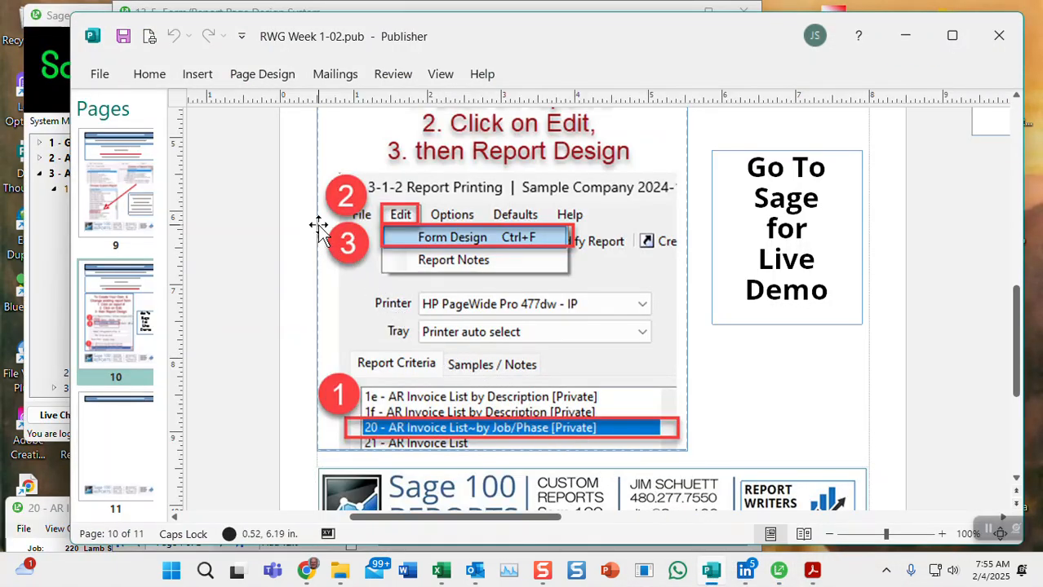
pyautogui.scroll(3, 116, 230)
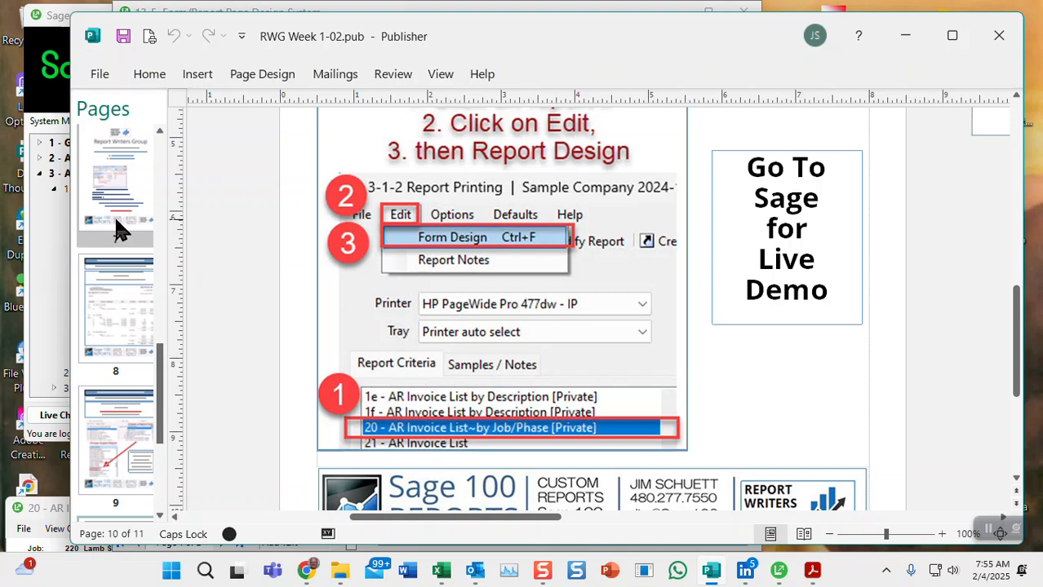
pyautogui.scroll(-2, 116, 230)
pyautogui.click(119, 227)
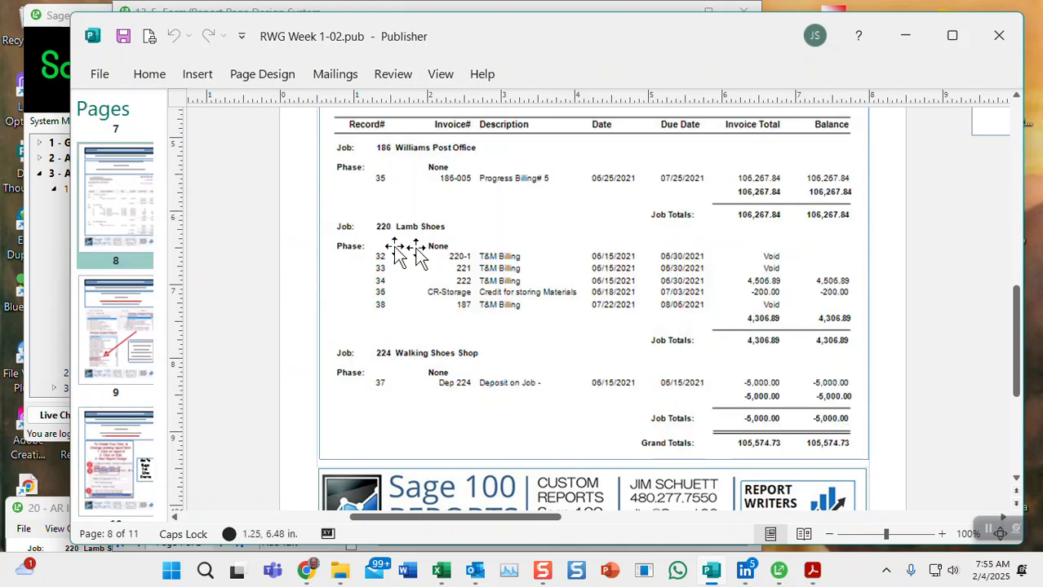
pyautogui.scroll(1, 514, 278)
pyautogui.scroll(2, 525, 296)
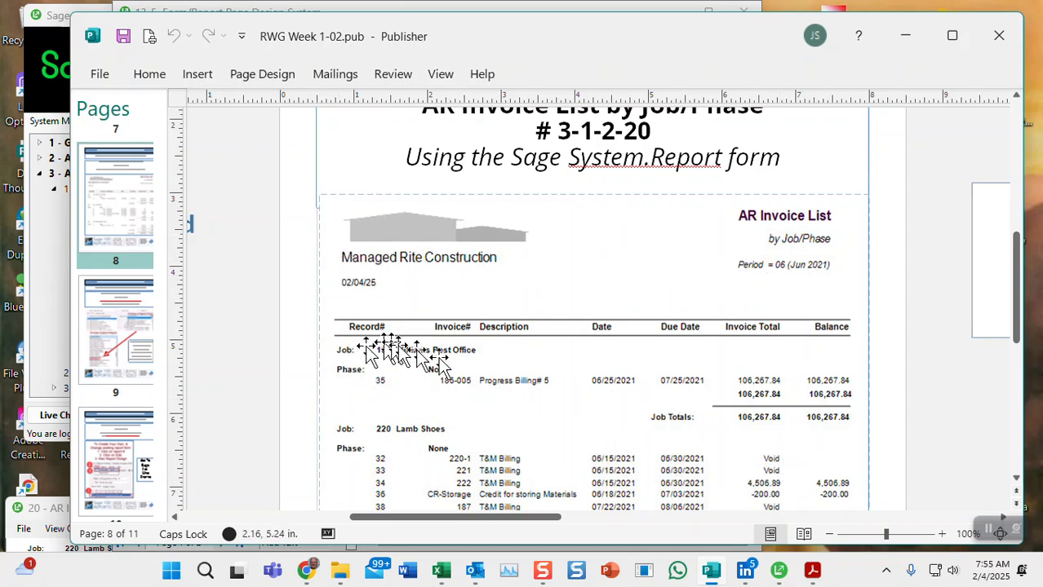
pyautogui.scroll(-4, 614, 436)
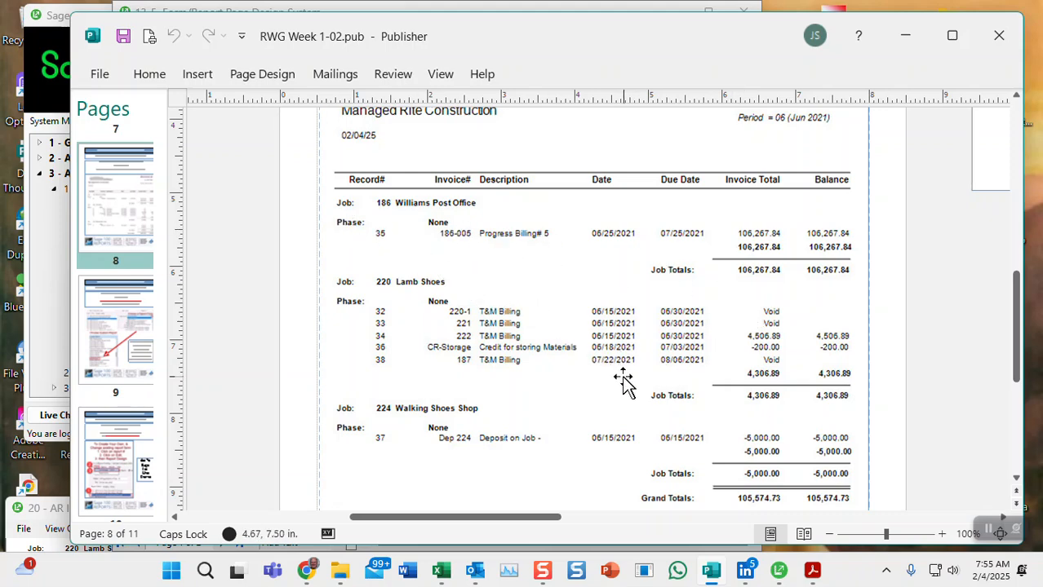
pyautogui.scroll(-4, 628, 379)
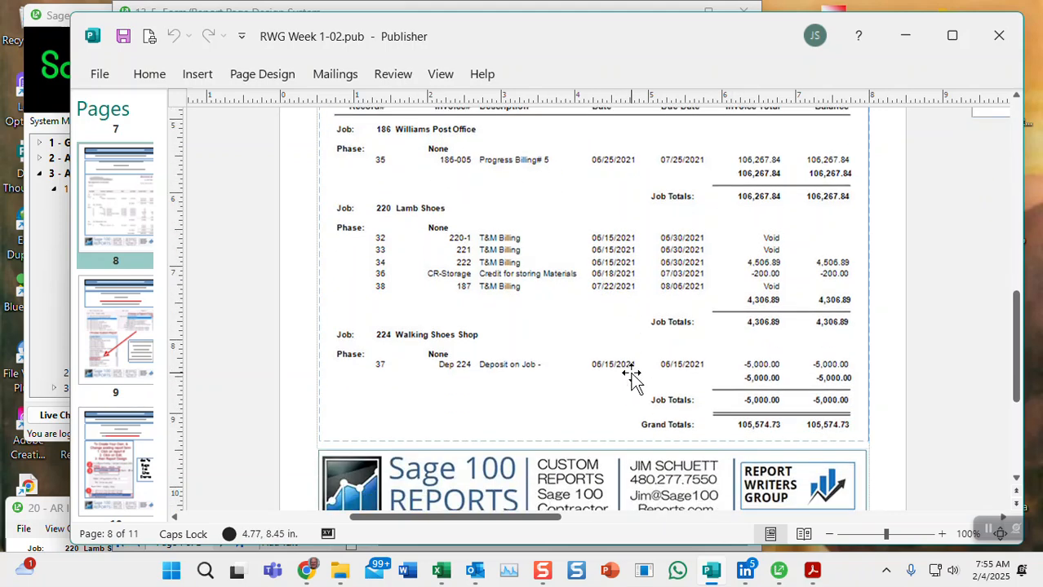
pyautogui.scroll(2, 633, 372)
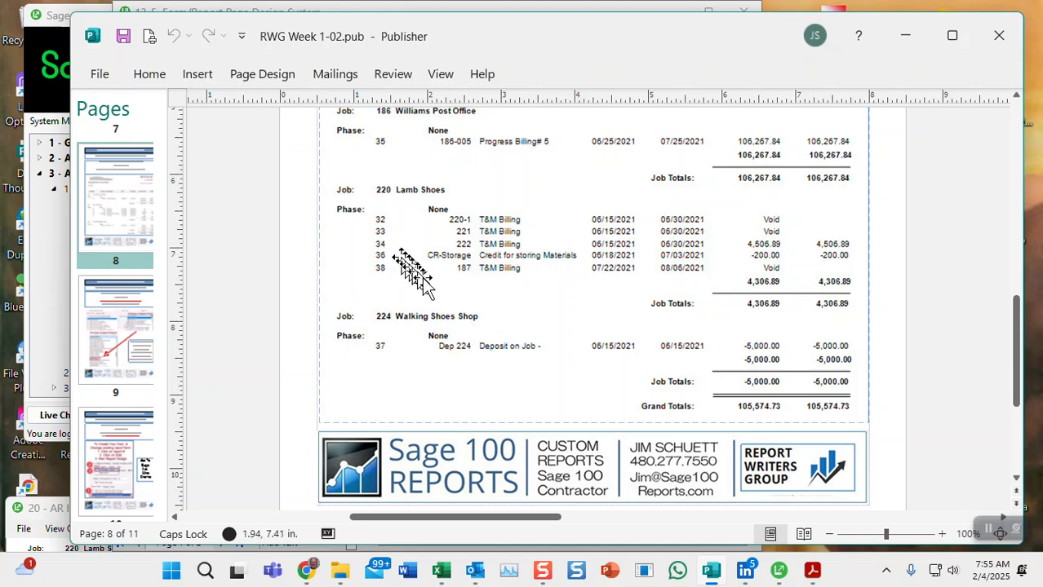
pyautogui.click(909, 39)
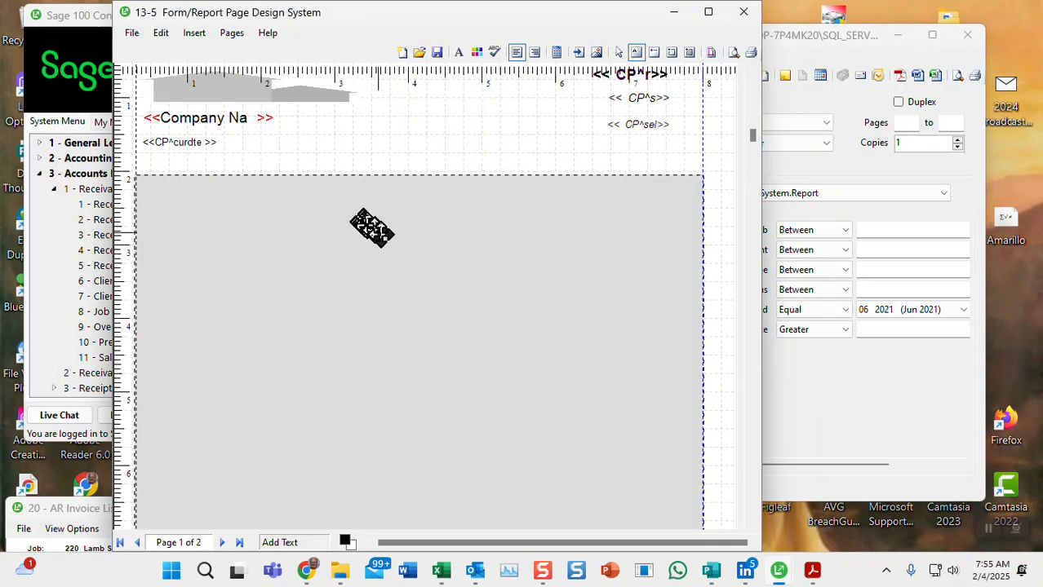
# Step: Delete the building logo from the form header and move the company name and date fields up to the page's upper margin
pyautogui.scroll(1, 399, 264)
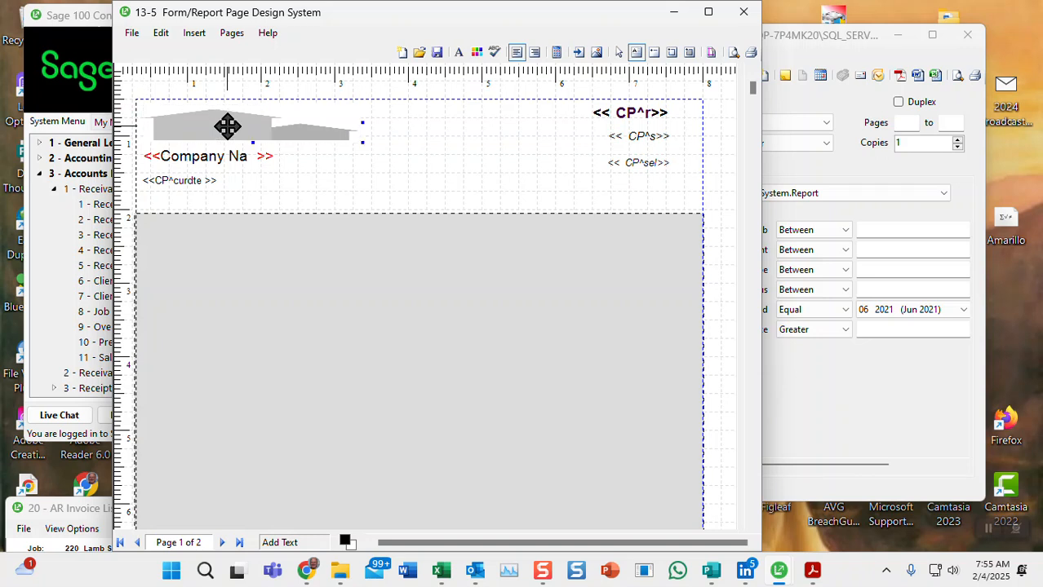
pyautogui.press('Delete')
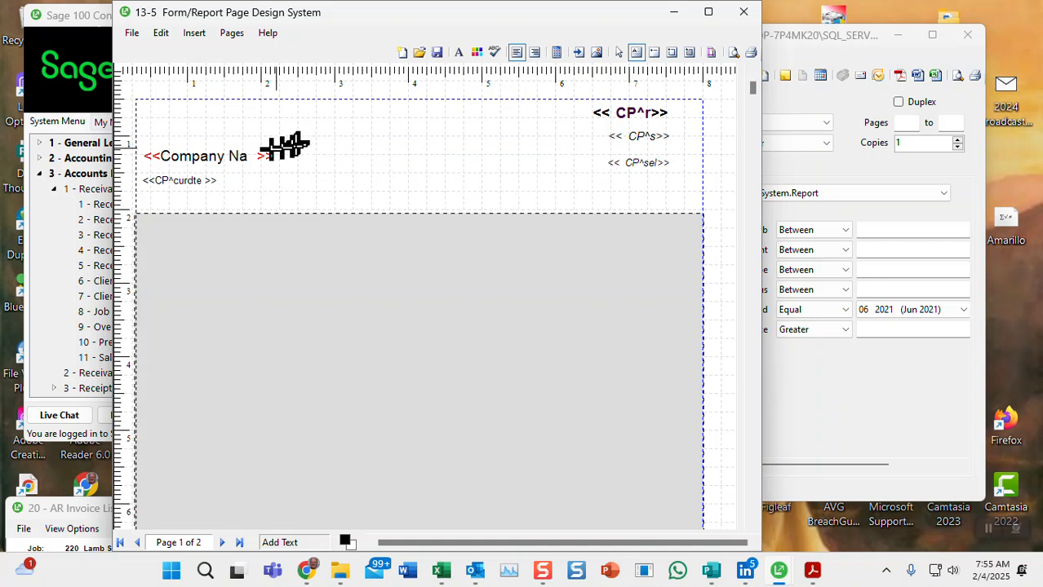
pyautogui.moveTo(249, 154); pyautogui.dragTo(249, 111)
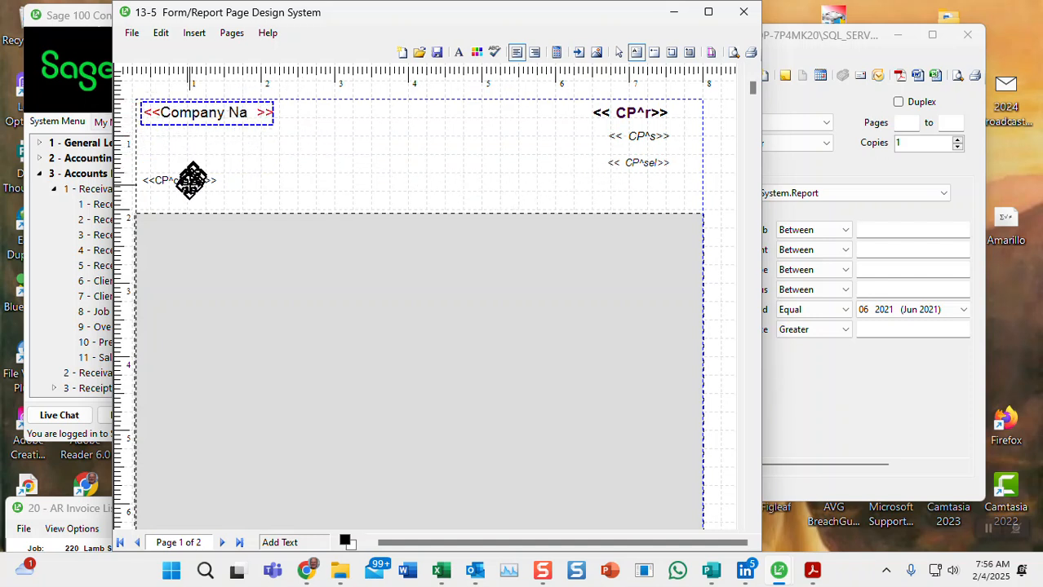
pyautogui.moveTo(186, 182); pyautogui.dragTo(187, 132)
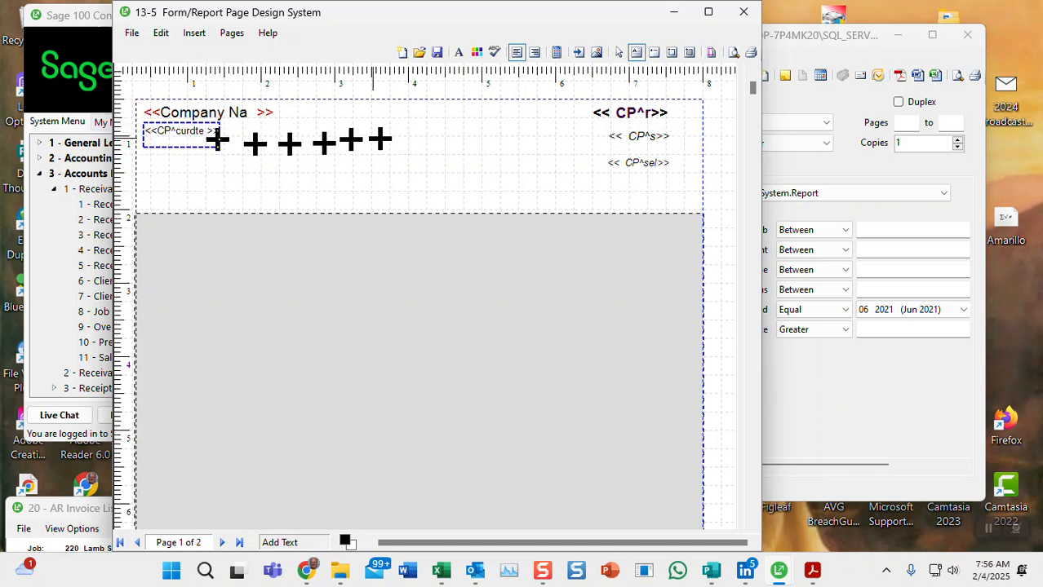
# Step: Move the CP^s and CP^sel fields up so they sit closer beneath the report title field
pyautogui.click(633, 133)
pyautogui.moveTo(633, 133); pyautogui.dragTo(632, 126)
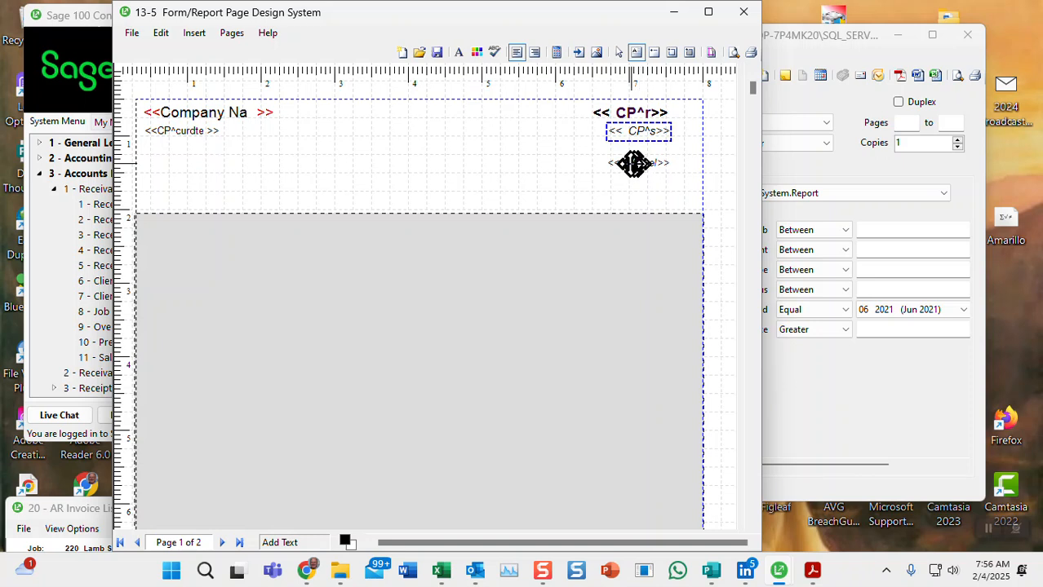
pyautogui.click(630, 166)
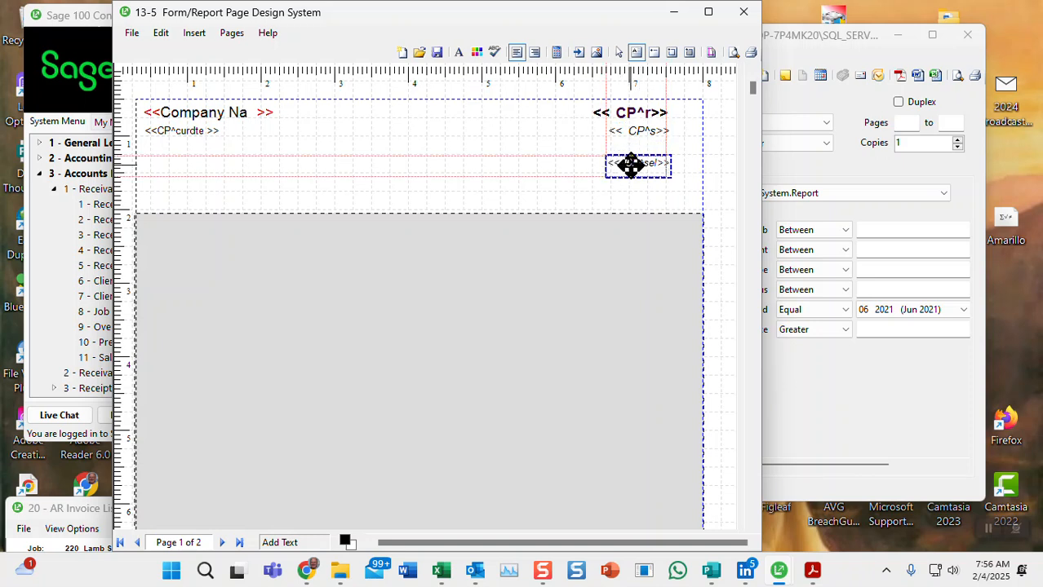
pyautogui.moveTo(630, 166); pyautogui.dragTo(633, 152)
# Step: Extend the grey report body area upward to just below the header fields and downward to just above the footer fields
pyautogui.click(469, 272)
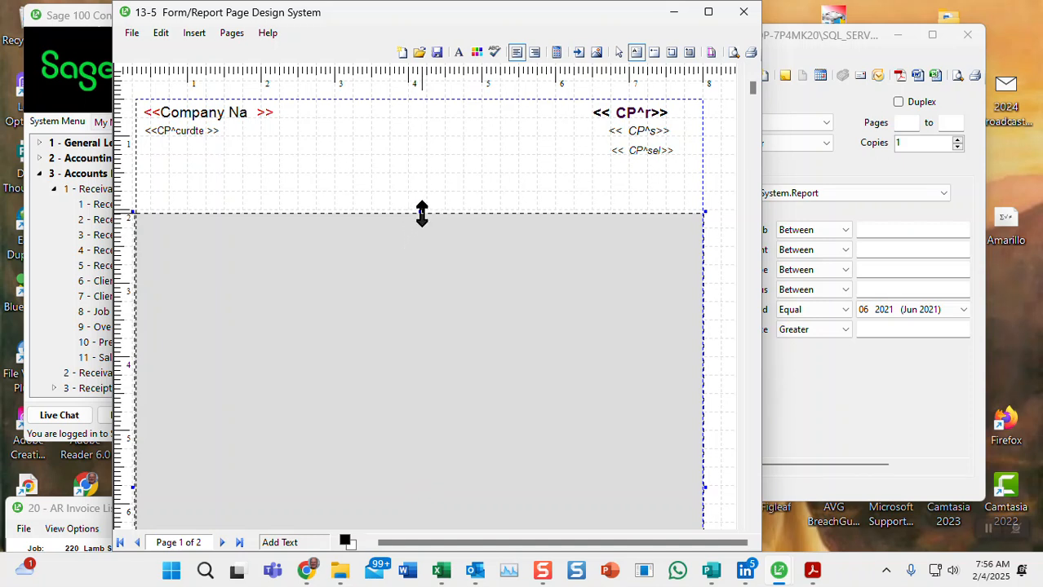
pyautogui.moveTo(421, 213); pyautogui.dragTo(424, 170)
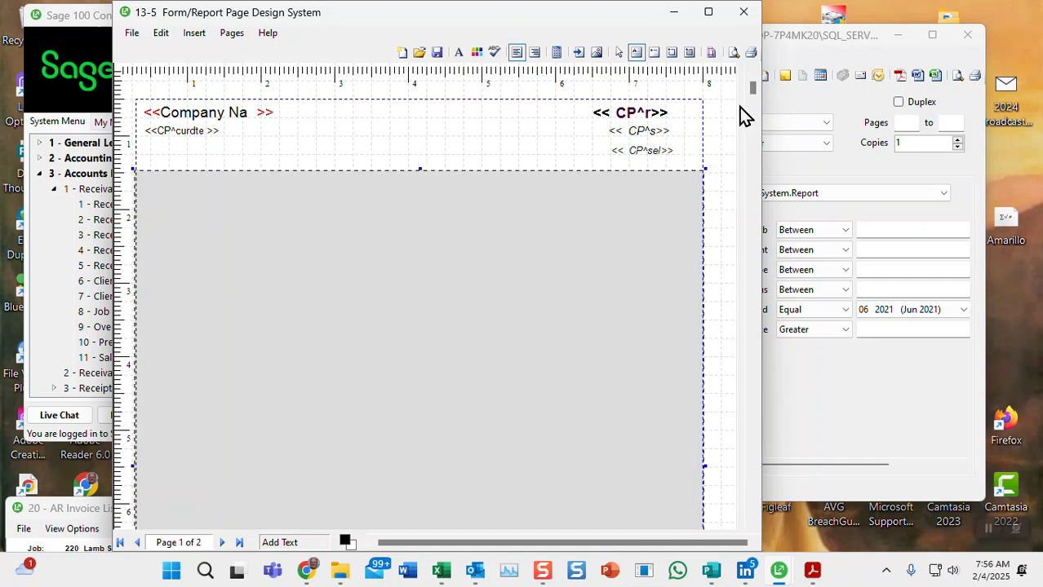
pyautogui.moveTo(751, 93); pyautogui.dragTo(748, 512)
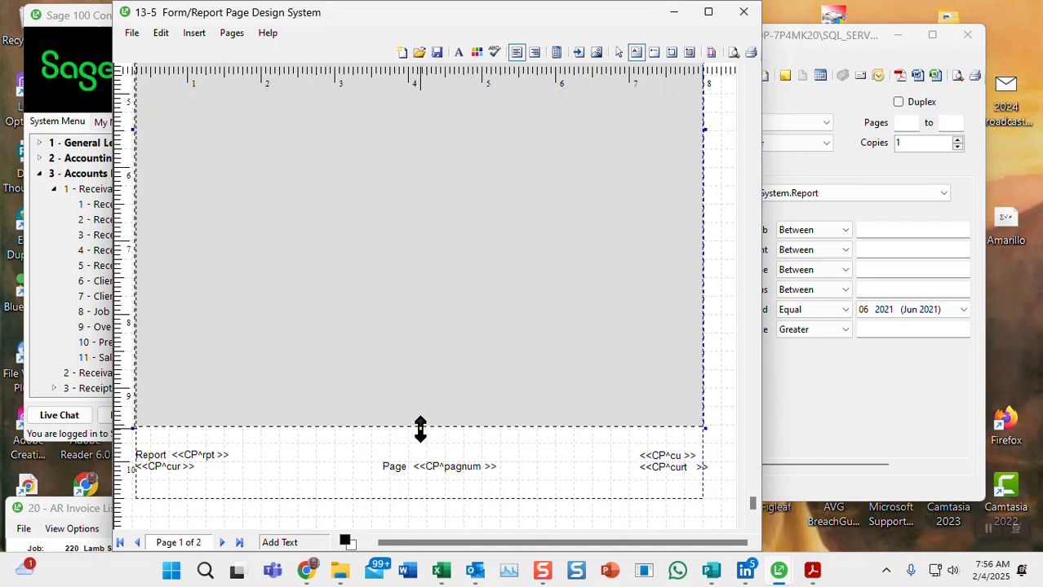
pyautogui.moveTo(420, 430); pyautogui.dragTo(417, 442)
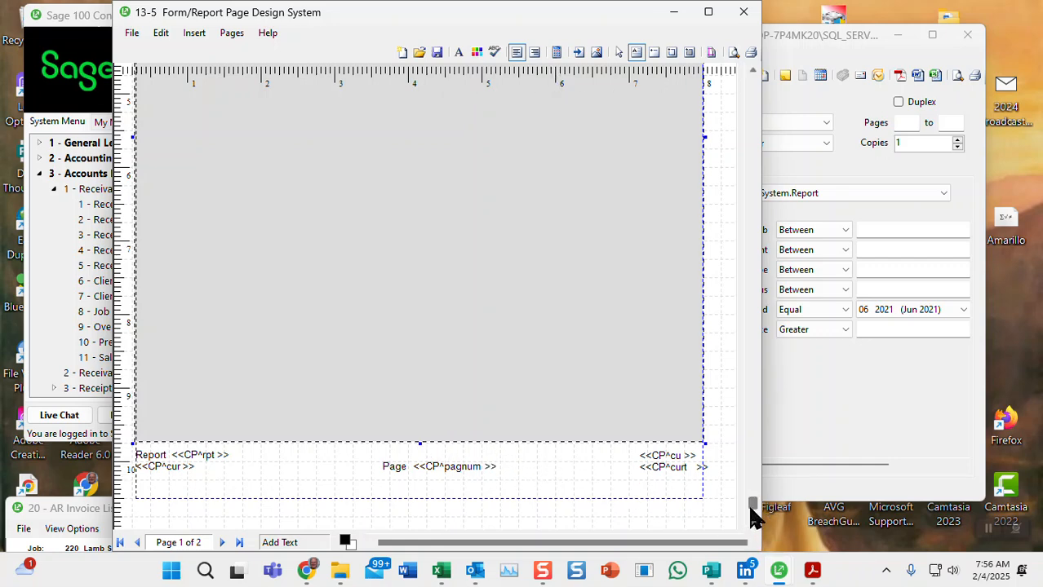
# Step: Insert the Job field from the A/R Invoices table into the middle of the form header, above the body area
pyautogui.moveTo(752, 514); pyautogui.dragTo(837, 92)
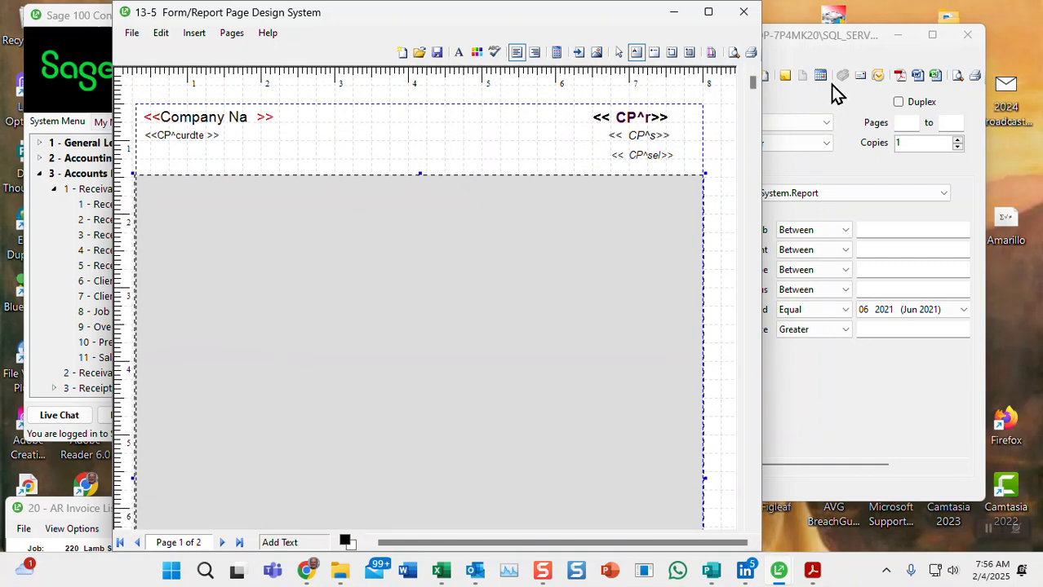
pyautogui.click(395, 139)
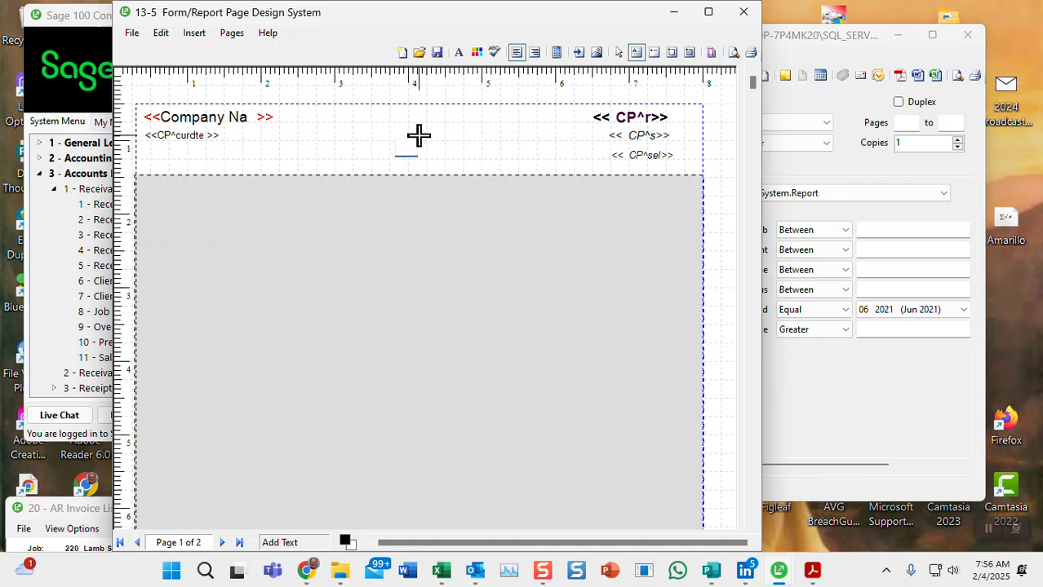
pyautogui.click(579, 53)
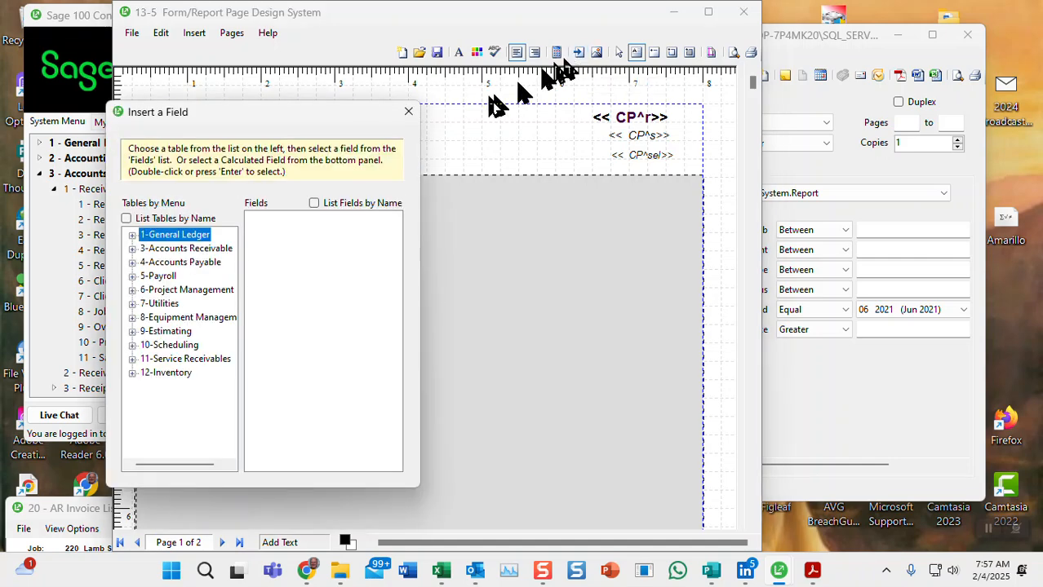
pyautogui.moveTo(314, 120); pyautogui.dragTo(686, 73)
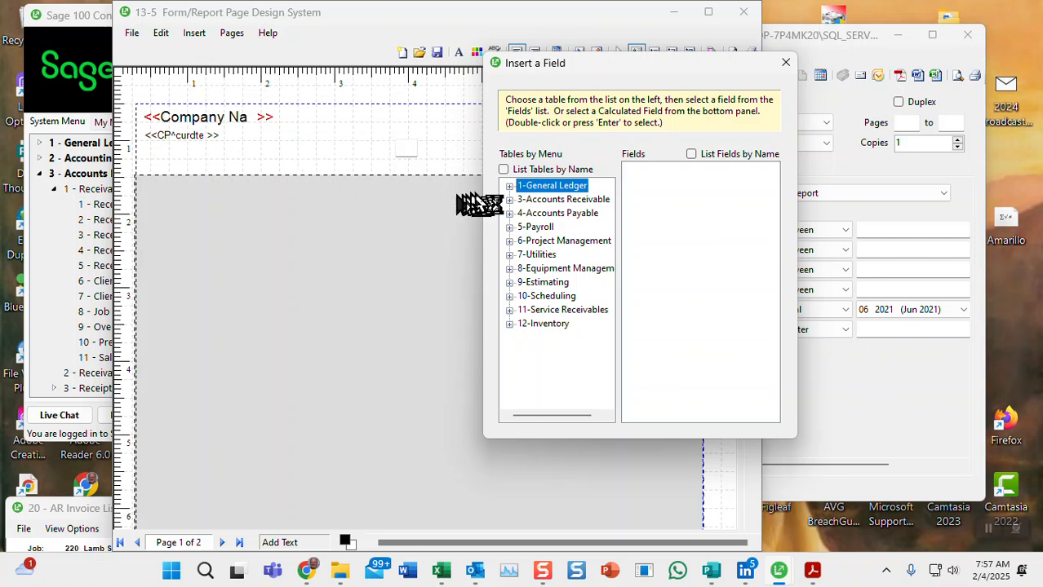
pyautogui.click(509, 200)
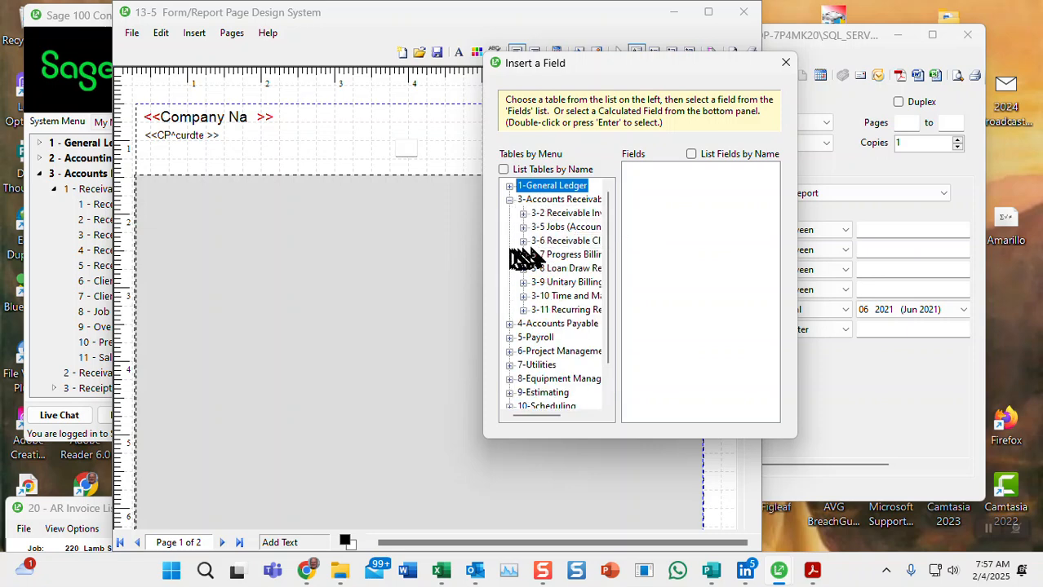
pyautogui.moveTo(480, 261); pyautogui.dragTo(338, 261)
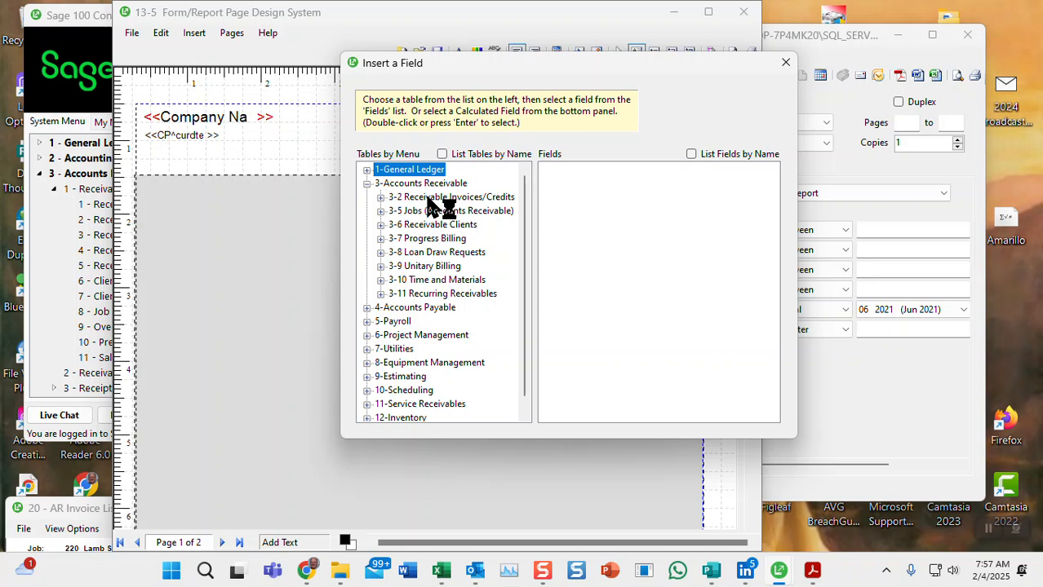
pyautogui.click(381, 198)
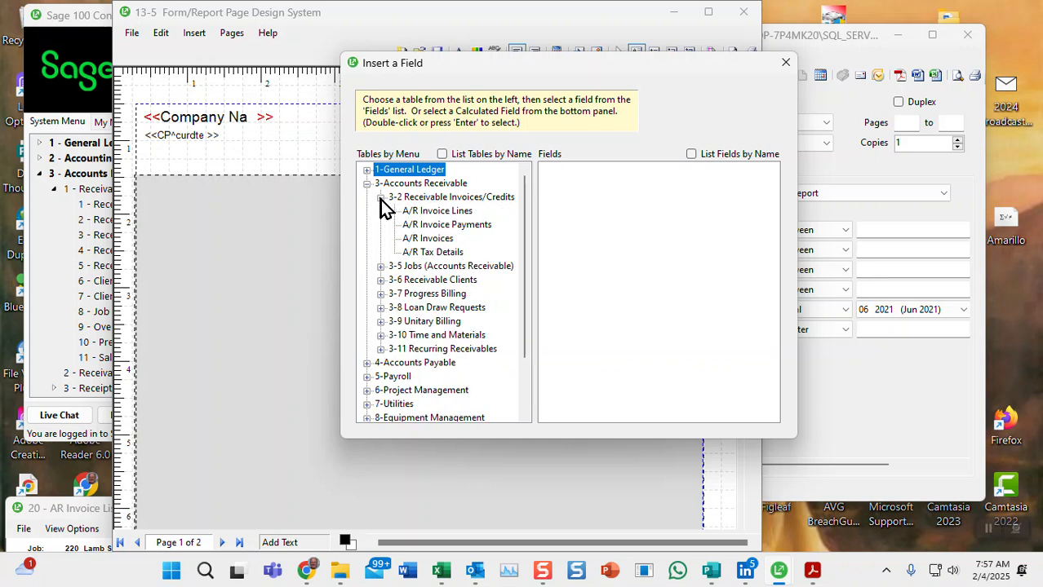
pyautogui.click(430, 198)
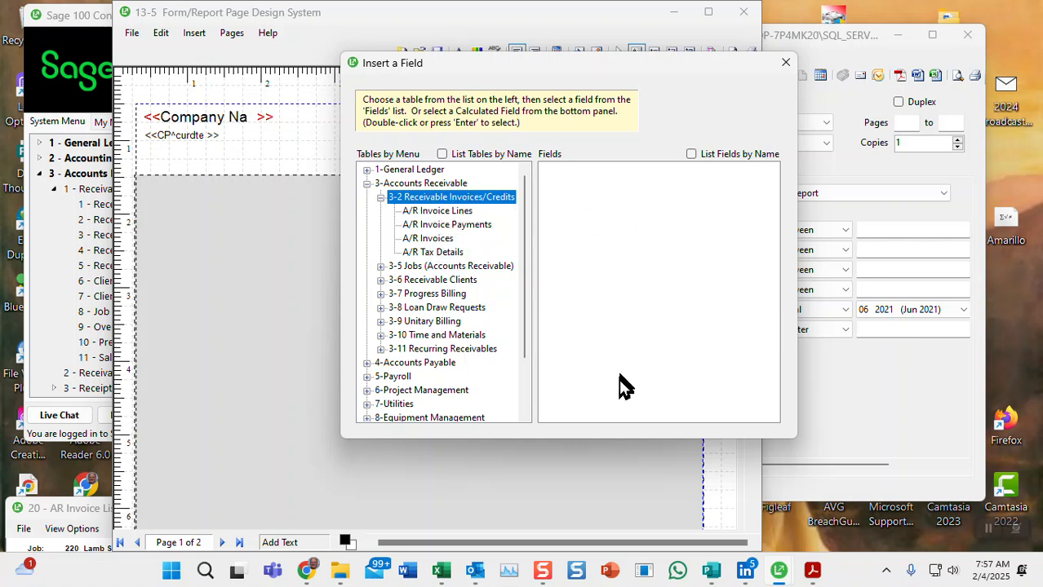
pyautogui.click(435, 239)
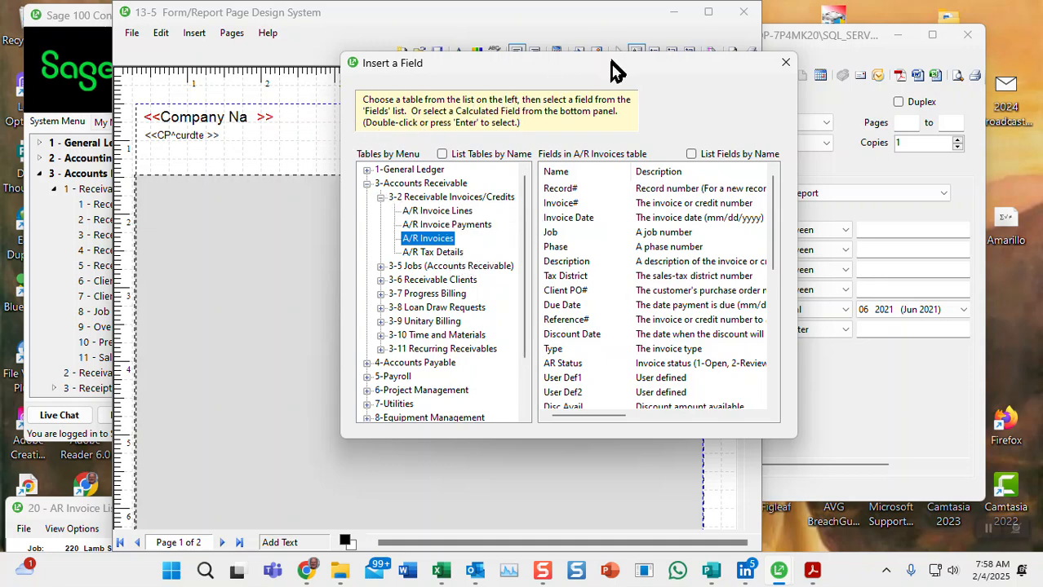
pyautogui.moveTo(611, 71); pyautogui.dragTo(749, 133)
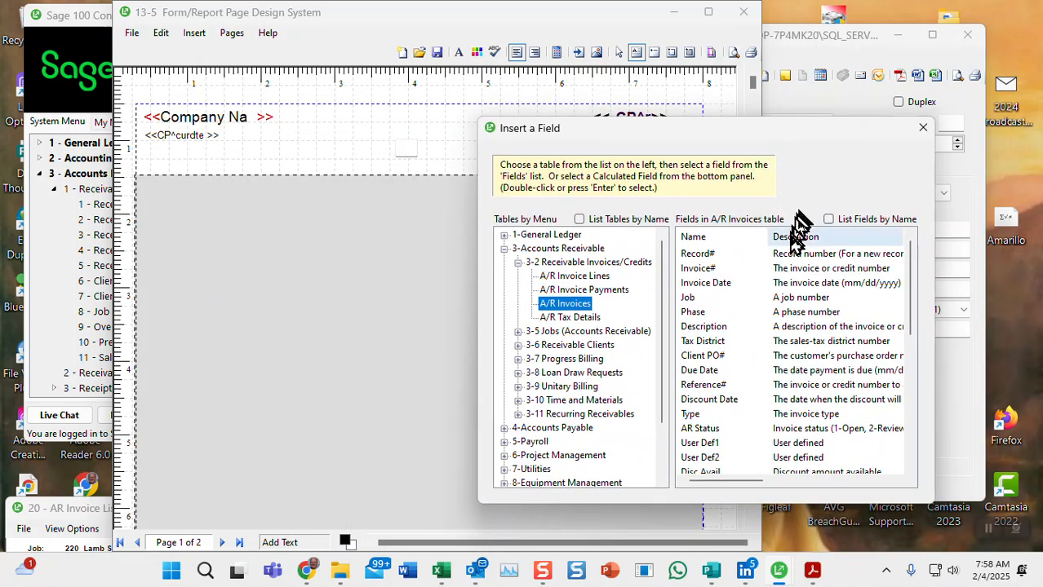
pyautogui.click(688, 300)
pyautogui.doubleClick(686, 299)
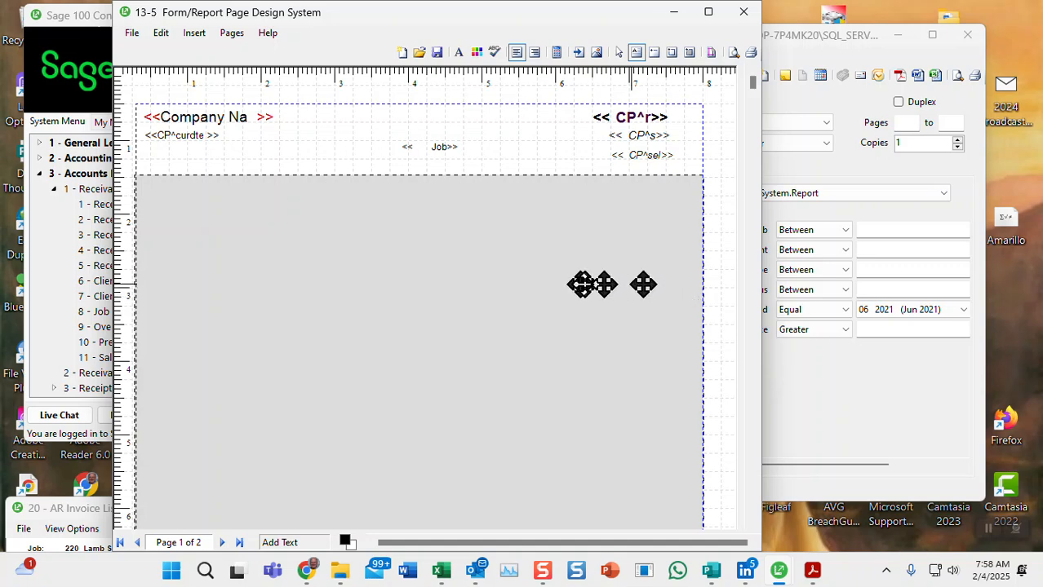
# Step: Move the Job field left in the header so it begins a little before the 3-inch ruler mark
pyautogui.click(899, 364)
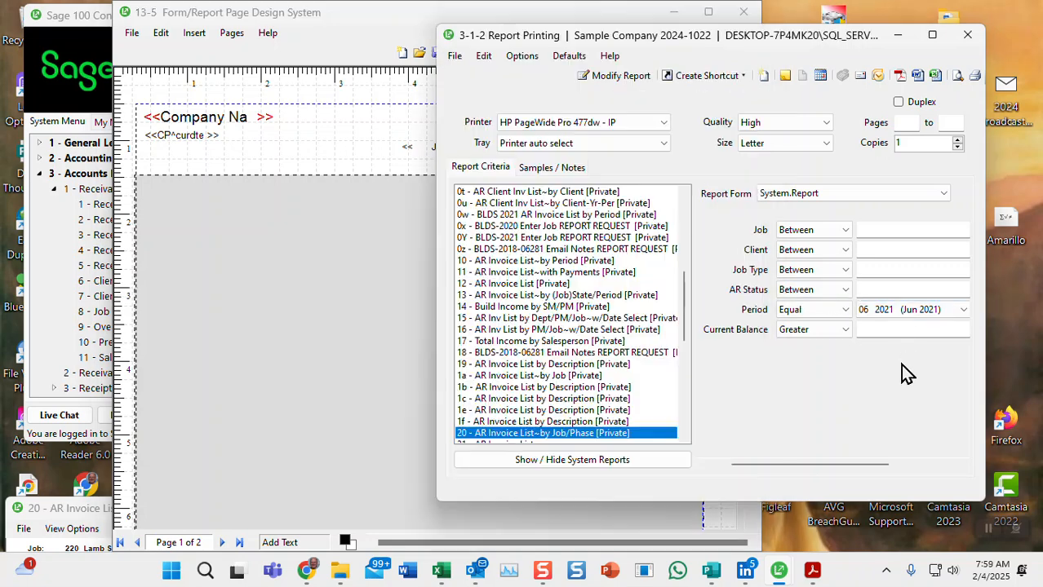
pyautogui.click(429, 218)
pyautogui.click(430, 147)
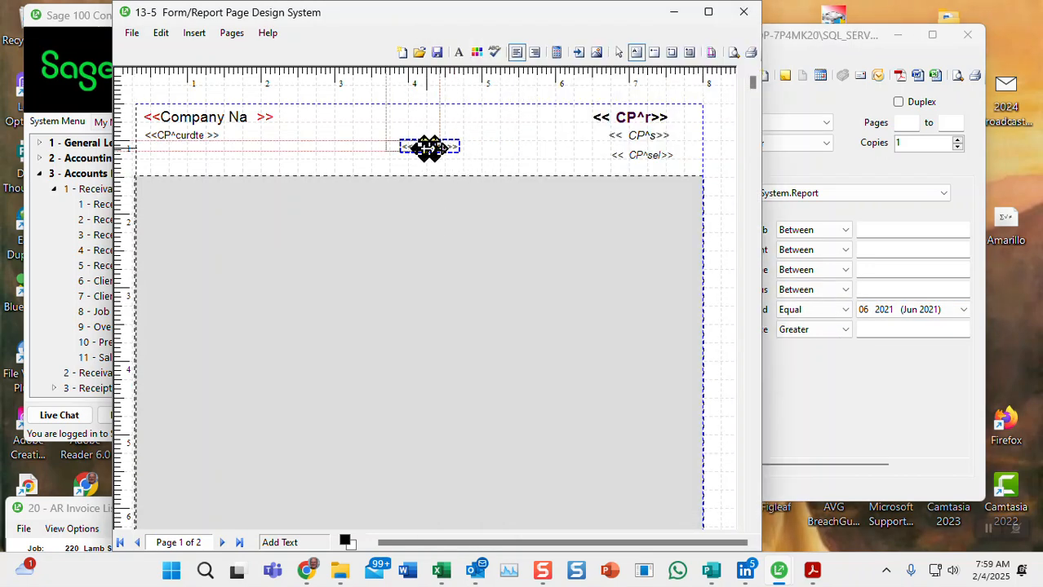
pyautogui.moveTo(428, 147); pyautogui.dragTo(357, 148)
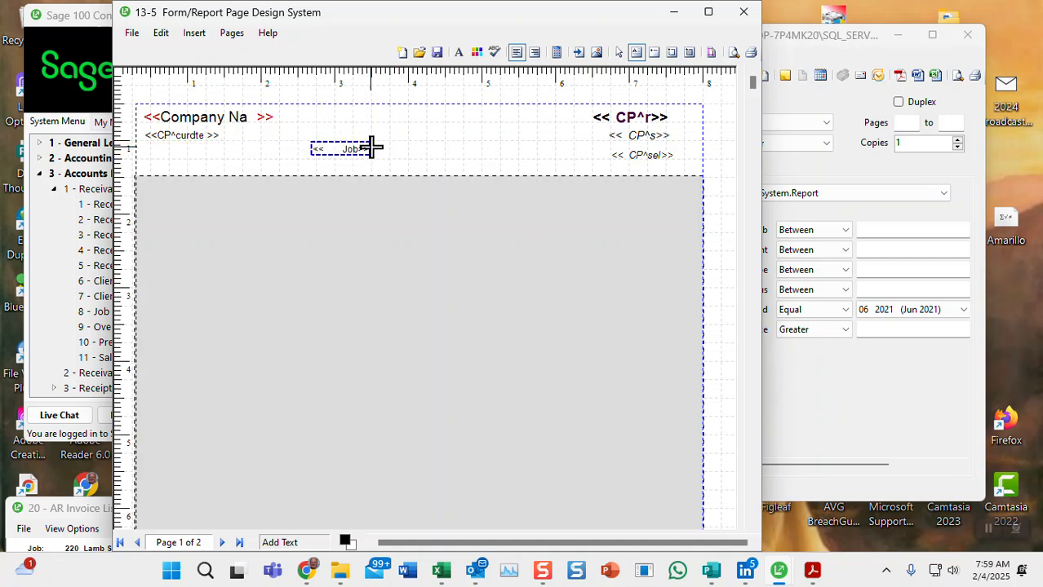
# Step: Insert the Job Name field from the Accounts Receivable table under 3-5 Jobs, just to the right of the Job field
pyautogui.click(388, 145)
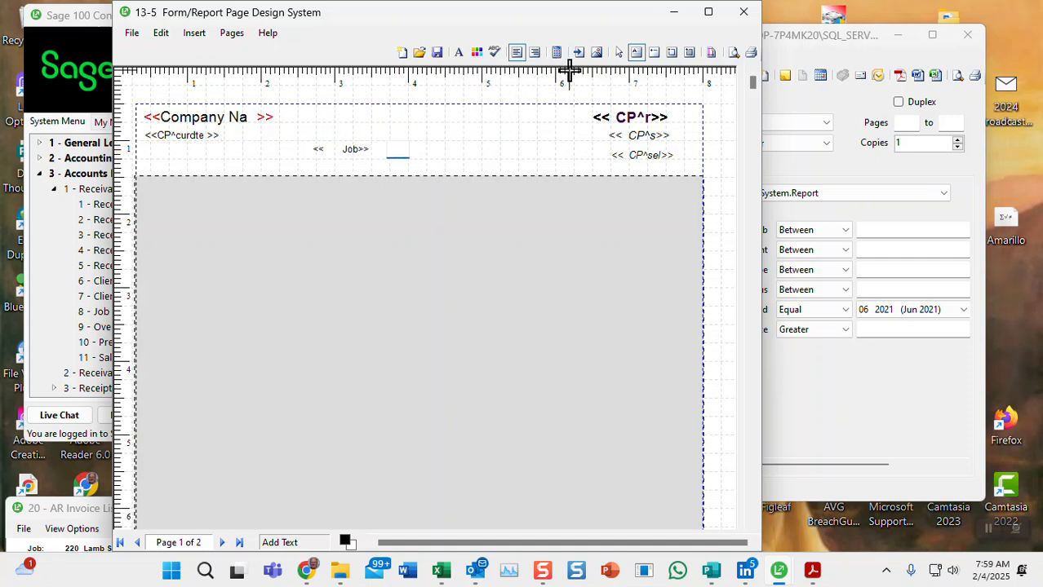
pyautogui.click(579, 55)
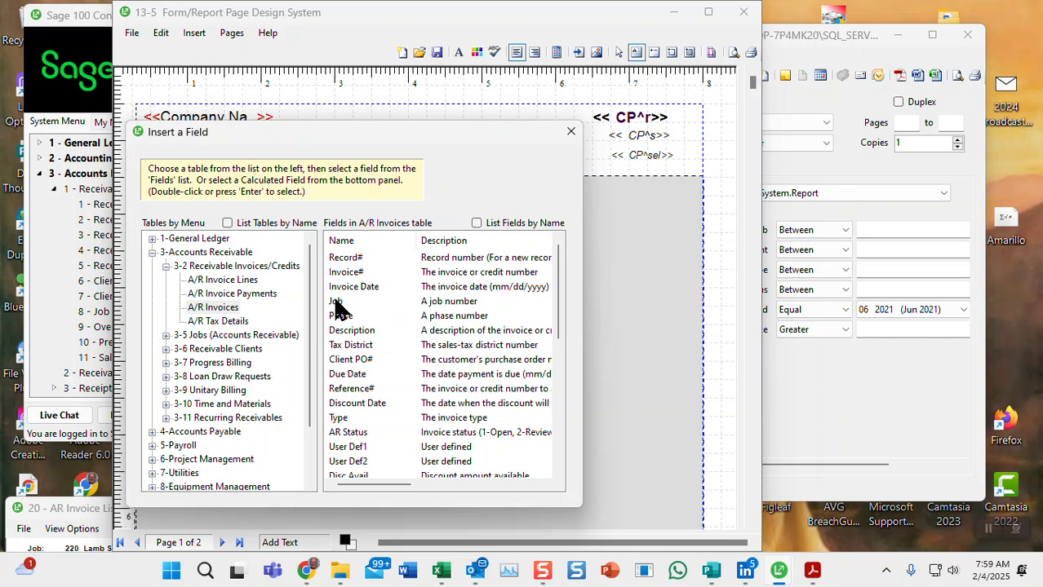
pyautogui.click(234, 314)
pyautogui.click(203, 253)
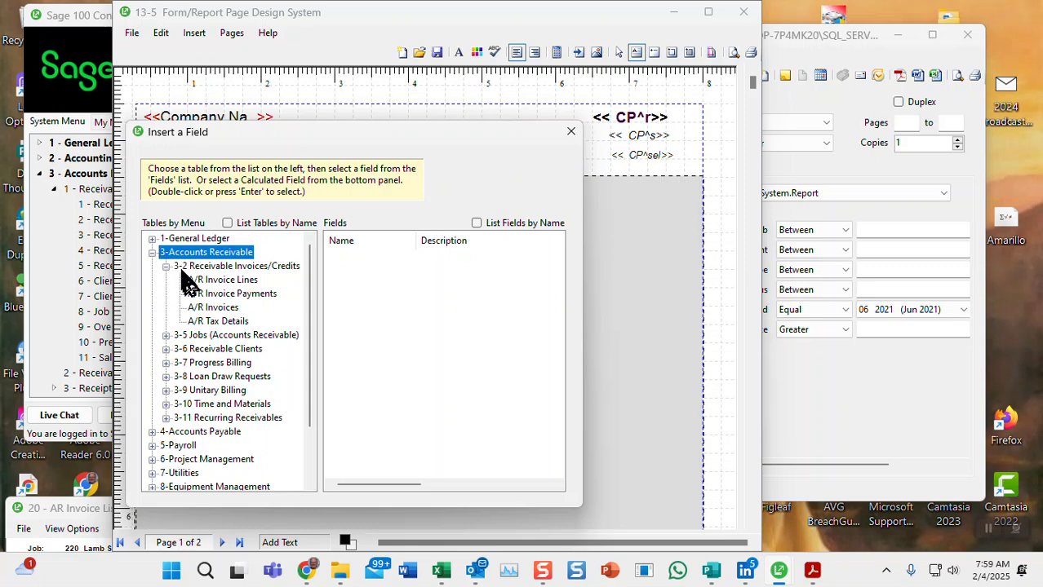
pyautogui.click(205, 338)
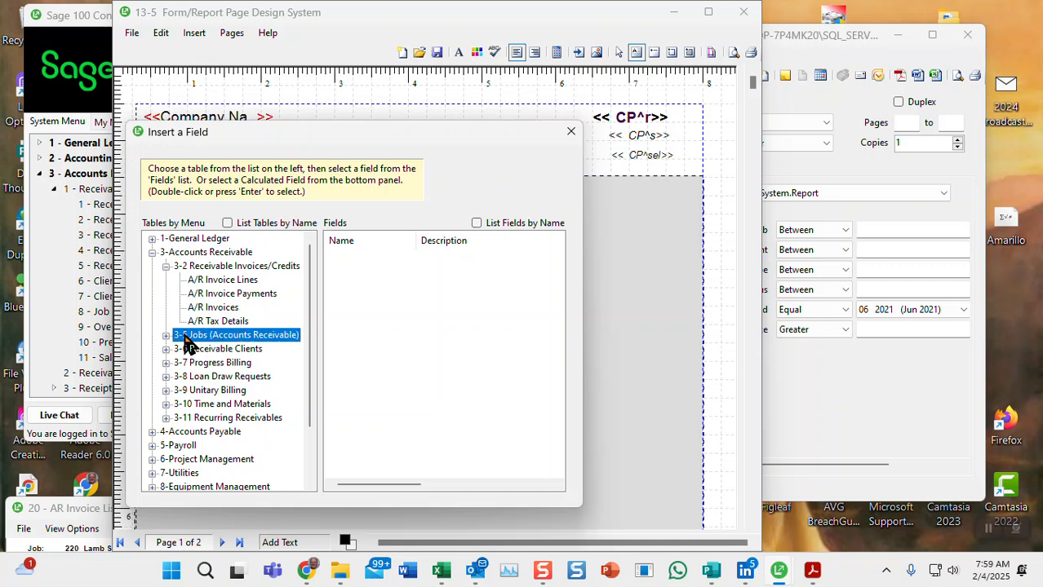
pyautogui.click(166, 336)
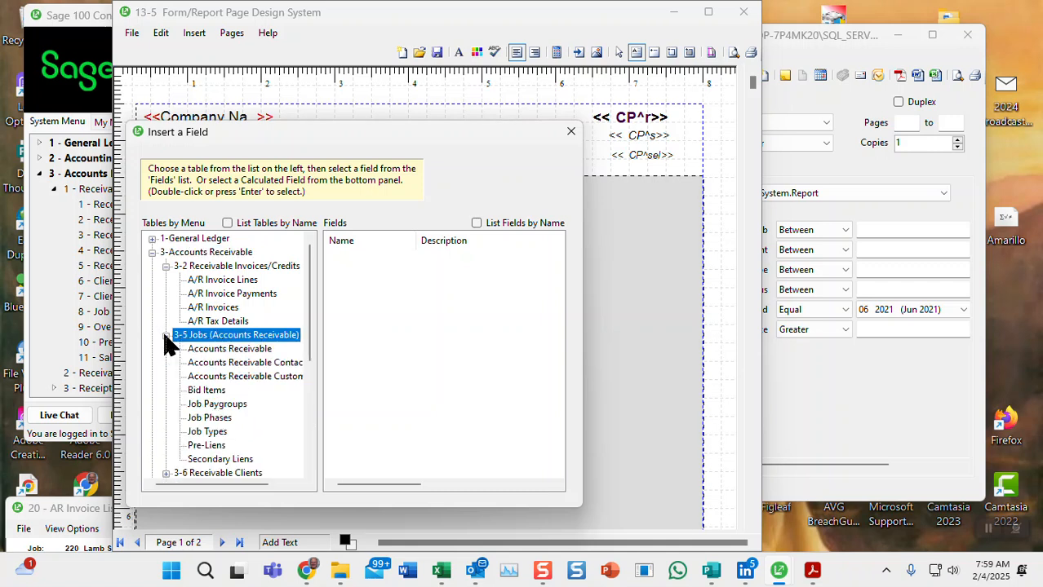
pyautogui.click(222, 353)
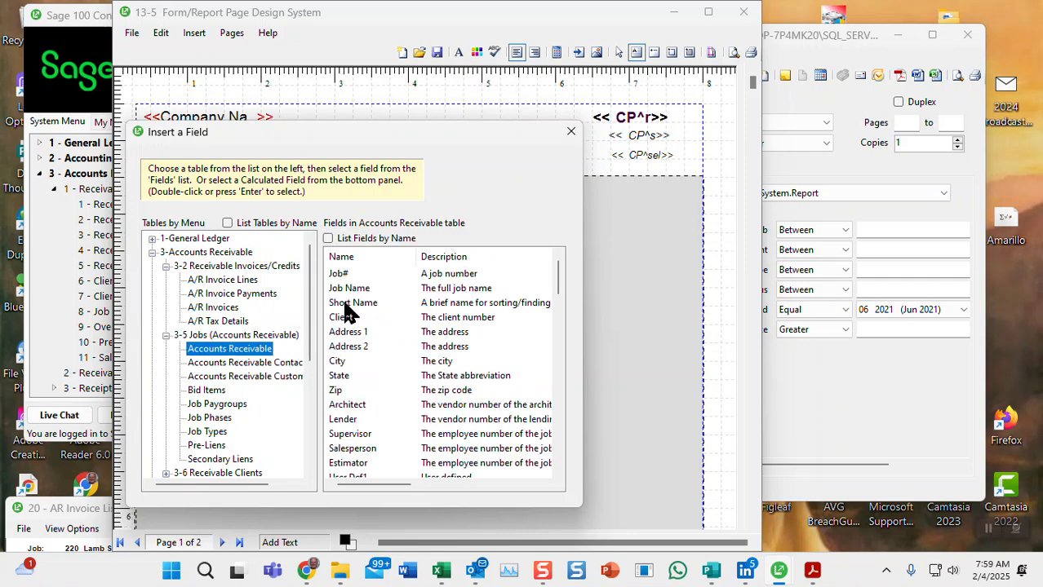
pyautogui.doubleClick(347, 290)
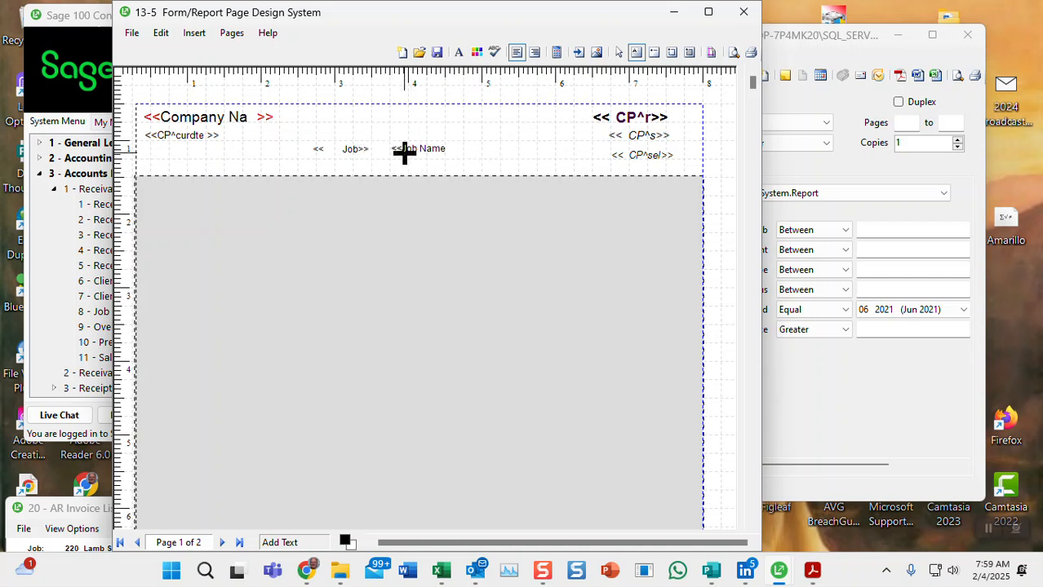
# Step: Nudge the Job field to the right so it sits closer to the Job Name field
pyautogui.click(350, 147)
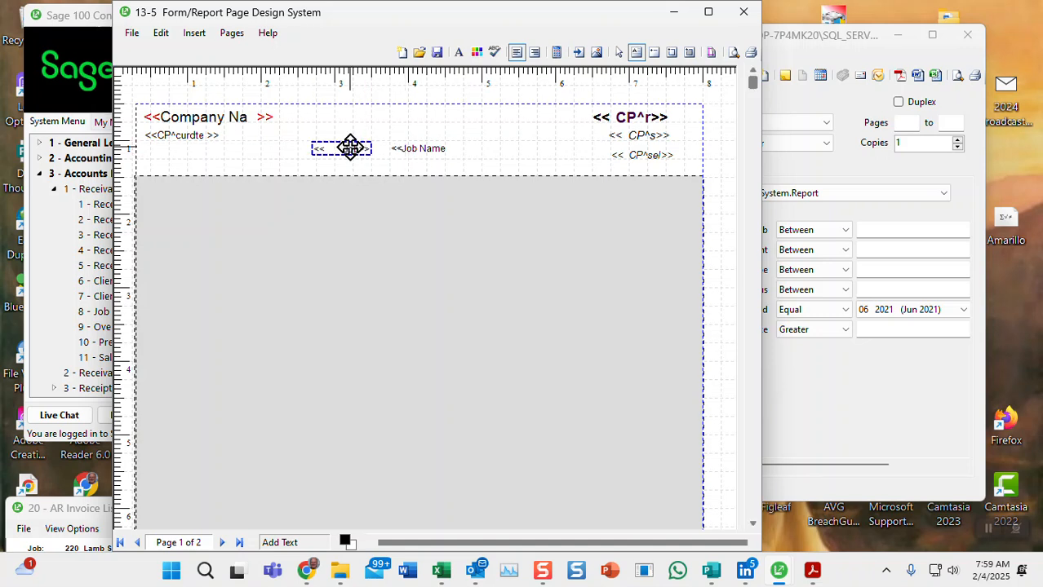
pyautogui.press('Right')
pyautogui.press('Right')
pyautogui.press('Right')
pyautogui.press('Right')
pyautogui.press('Right')
pyautogui.press('Right')
pyautogui.press('Right')
pyautogui.press('Right')
pyautogui.press('Right')
pyautogui.press('Right')
pyautogui.press('Right')
pyautogui.press('Right')
pyautogui.press('Right')
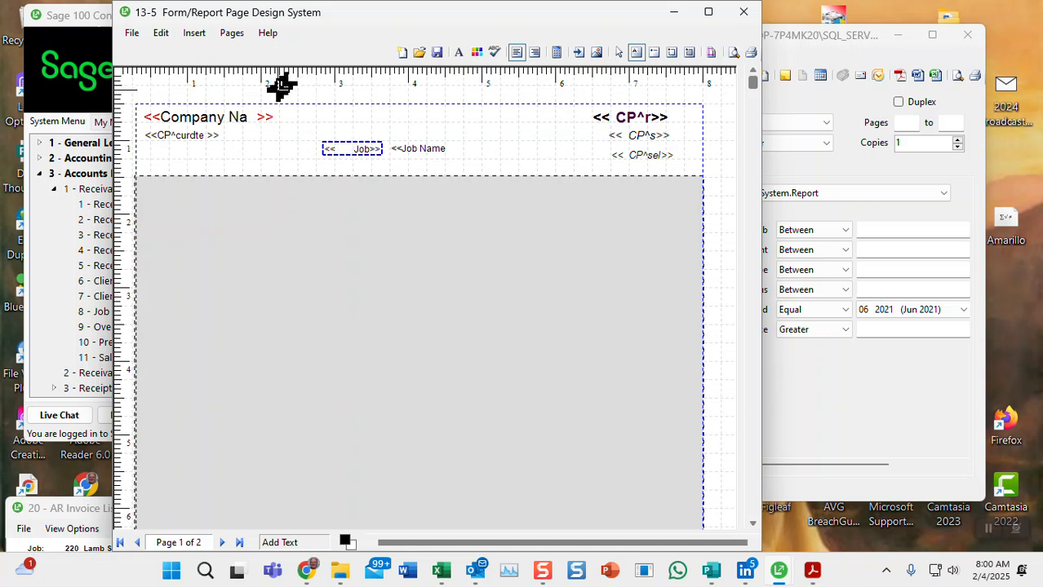
# Step: Save the form as a private Standard Report (Portrait) design named Test1-System.Report, and close the page designer
pyautogui.click(439, 55)
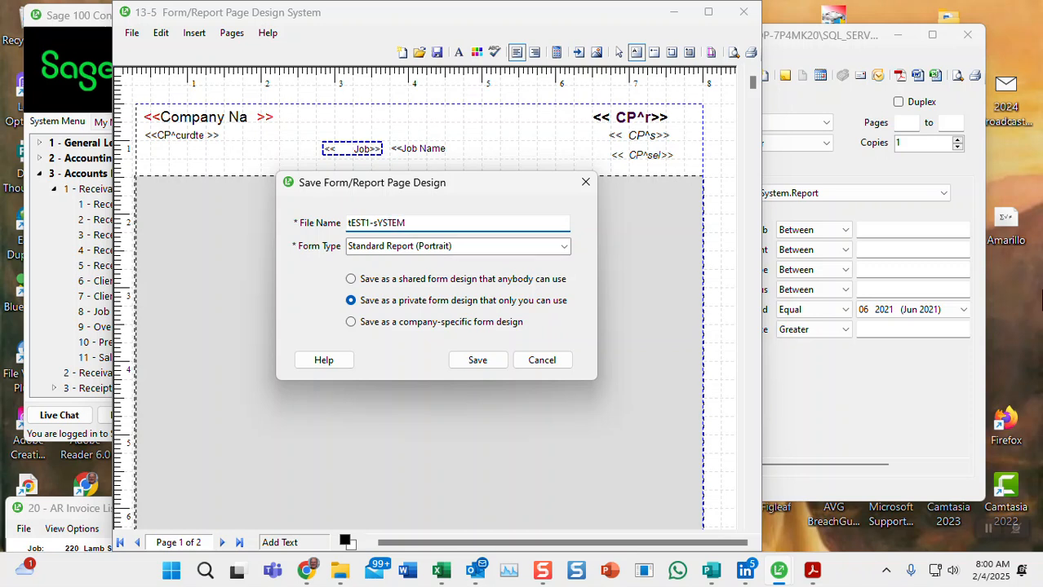
pyautogui.press('BackSpace')
pyautogui.press('BackSpace')
pyautogui.press('BackSpace')
pyautogui.press('BackSpace')
pyautogui.press('BackSpace')
pyautogui.press('BackSpace')
pyautogui.press('BackSpace')
pyautogui.press('BackSpace')
pyautogui.press('BackSpace')
pyautogui.press('BackSpace')
pyautogui.press('BackSpace')
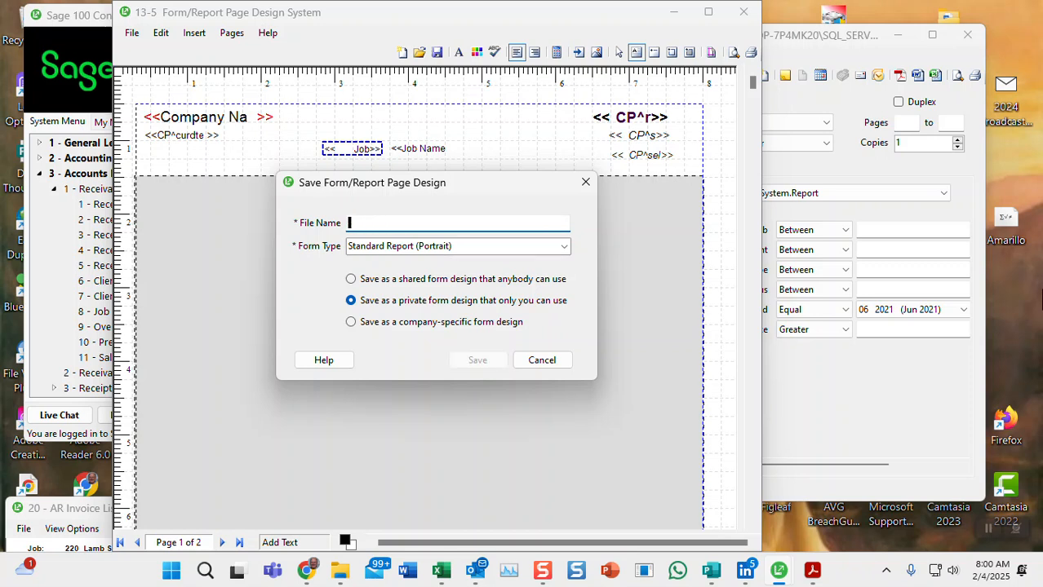
pyautogui.press('capslock')
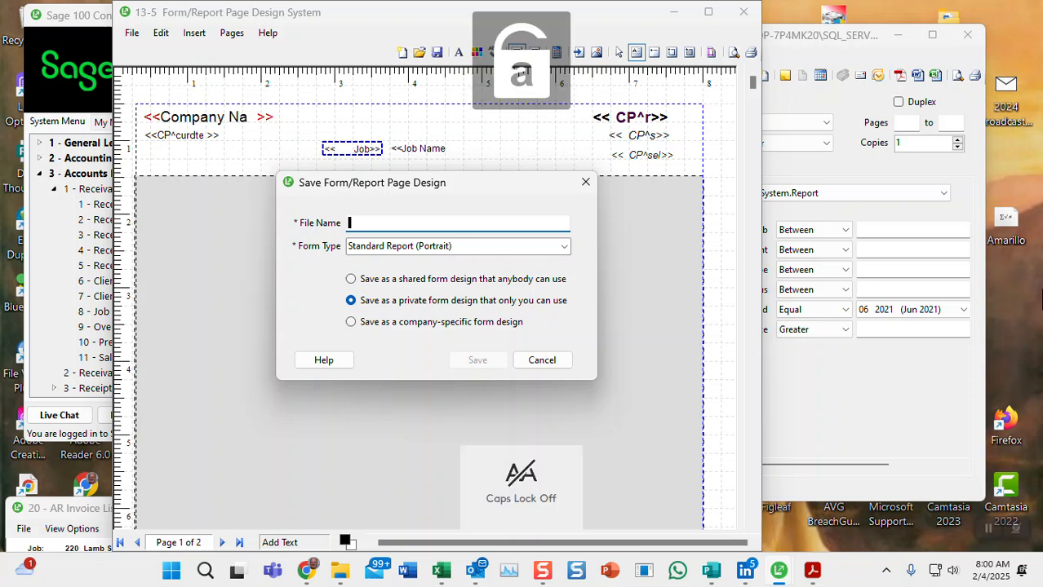
pyautogui.write('Test1-System.Report')
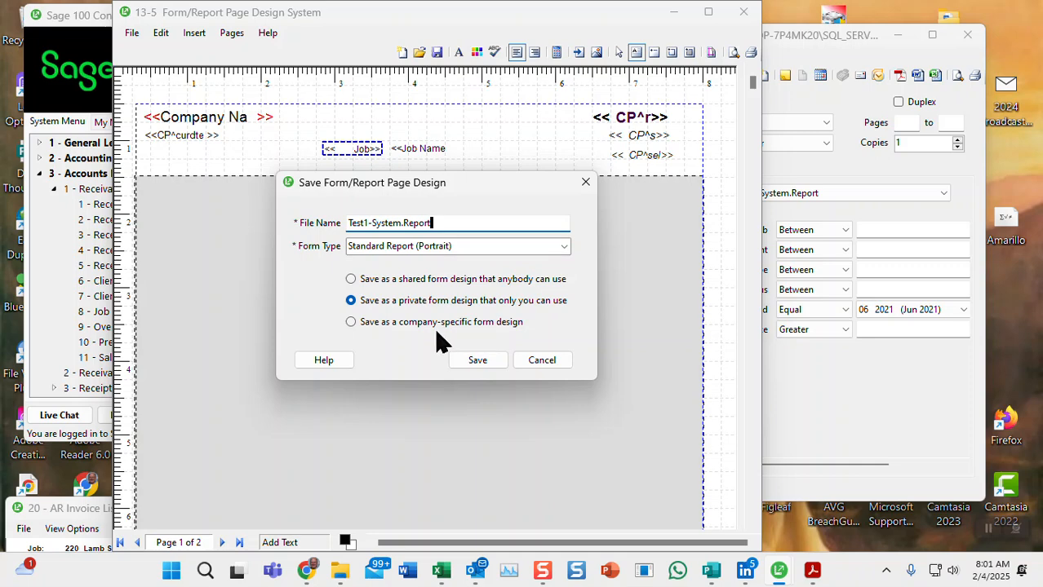
pyautogui.click(478, 363)
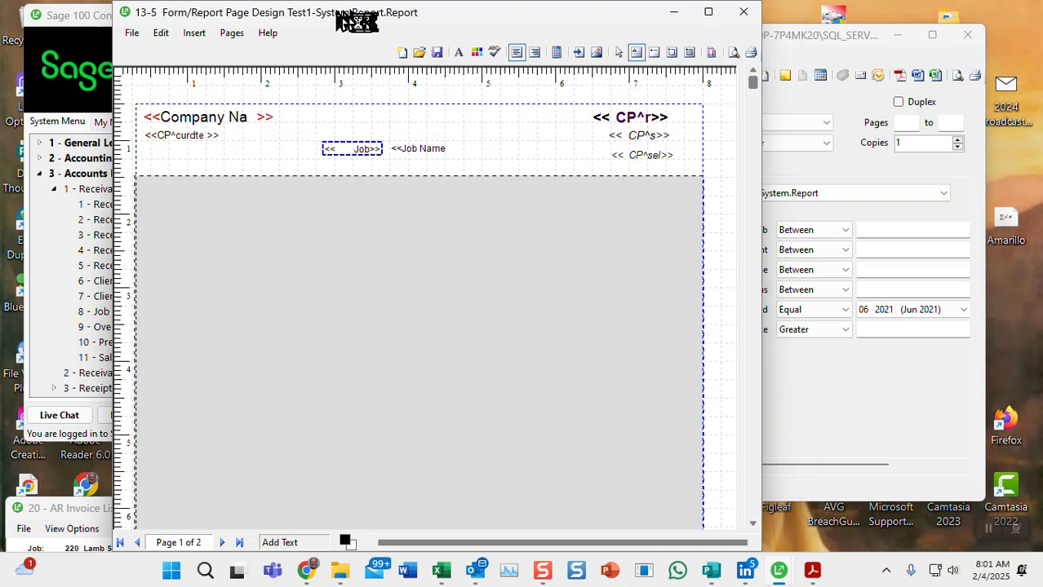
pyautogui.click(743, 13)
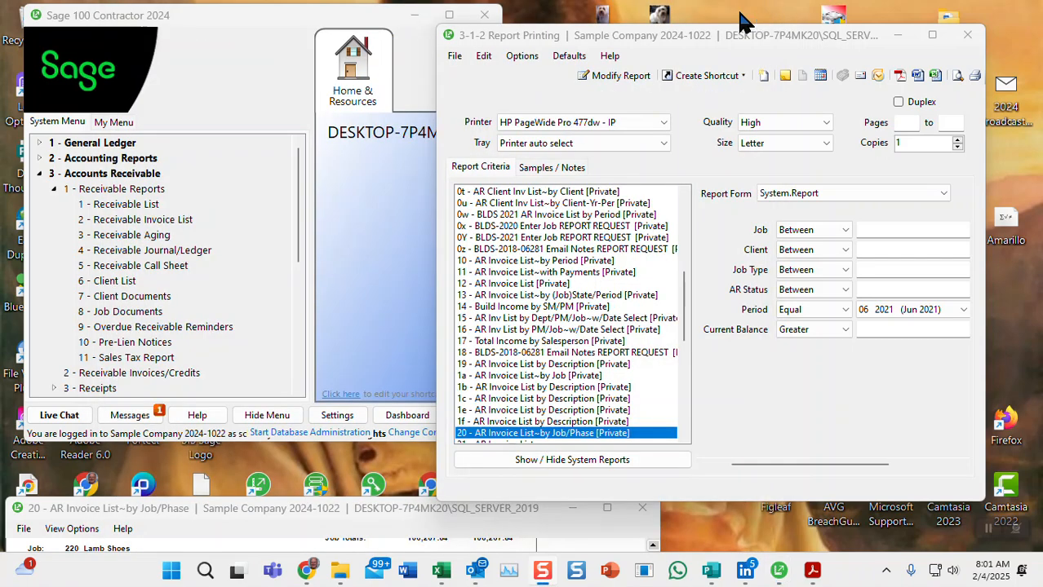
# Step: Choose Test1-System.Report.Report as the report form for AR Invoice List~by Job/Phase and preview the report
pyautogui.click(945, 198)
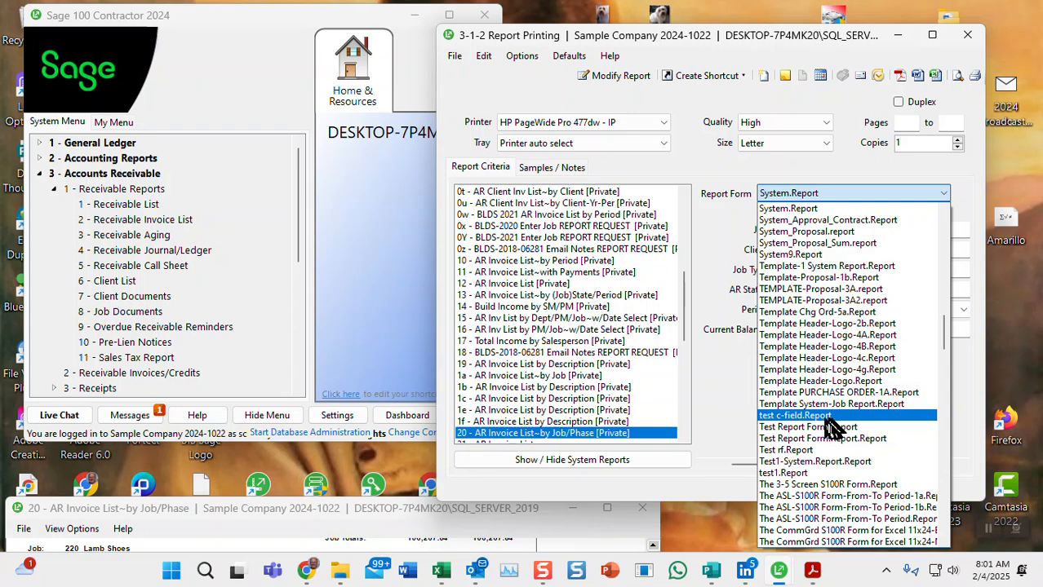
pyautogui.click(799, 463)
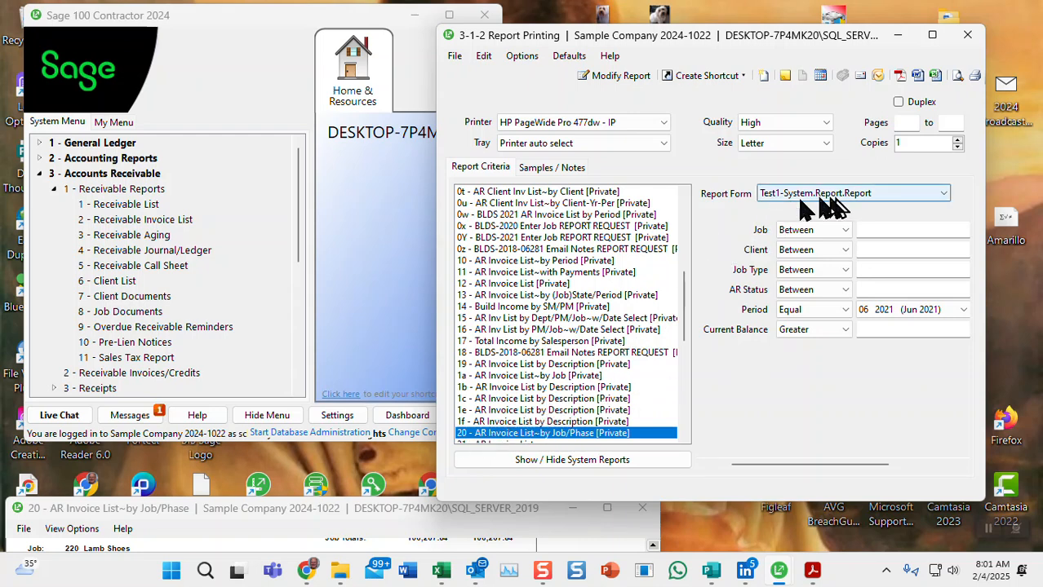
pyautogui.click(958, 76)
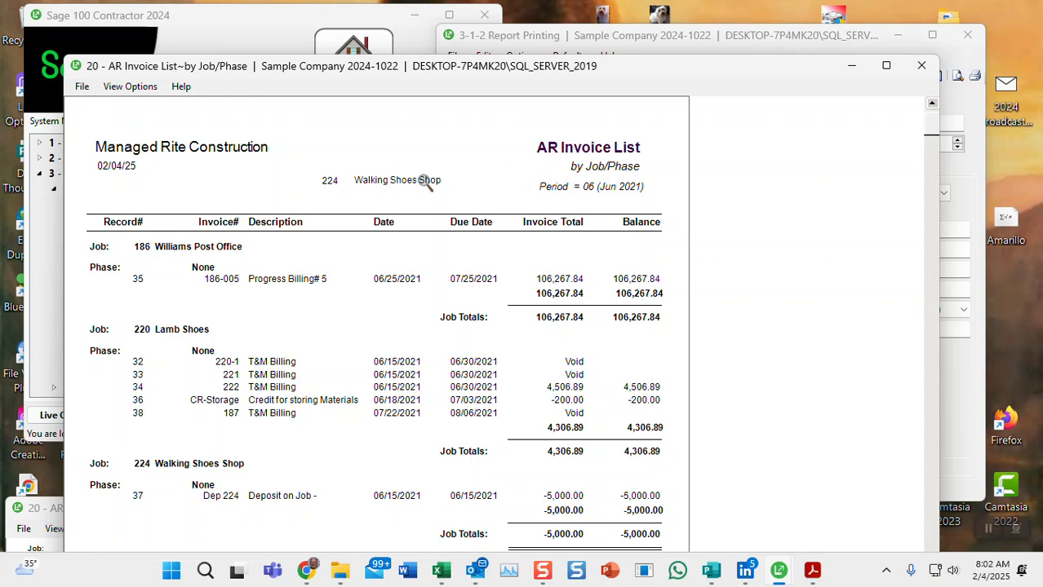
# Step: Examine the previewed AR Invoice List from its header fields down to the page footer, and close the preview
pyautogui.scroll(-5, 414, 225)
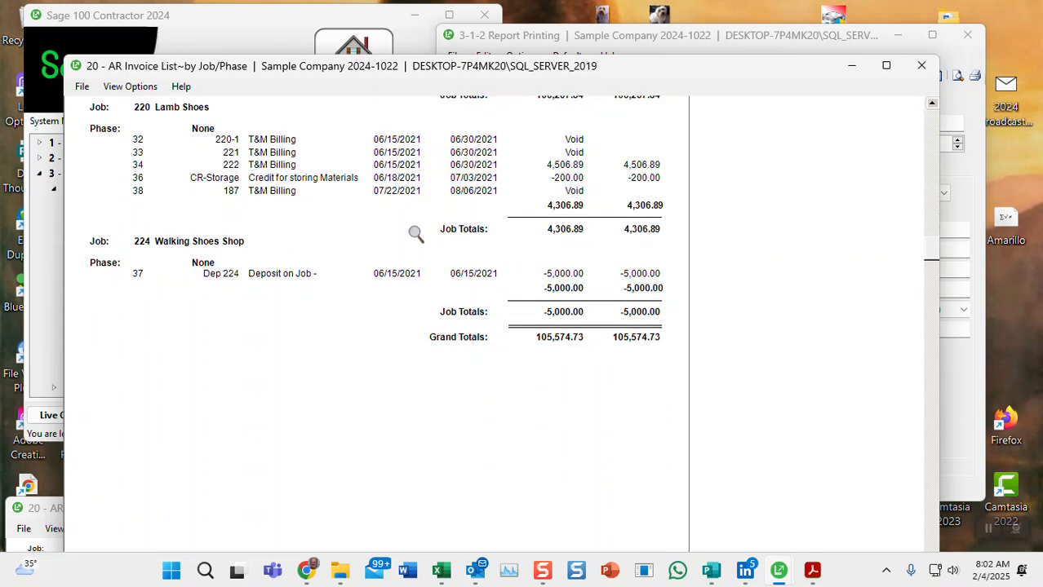
pyautogui.scroll(-5, 414, 232)
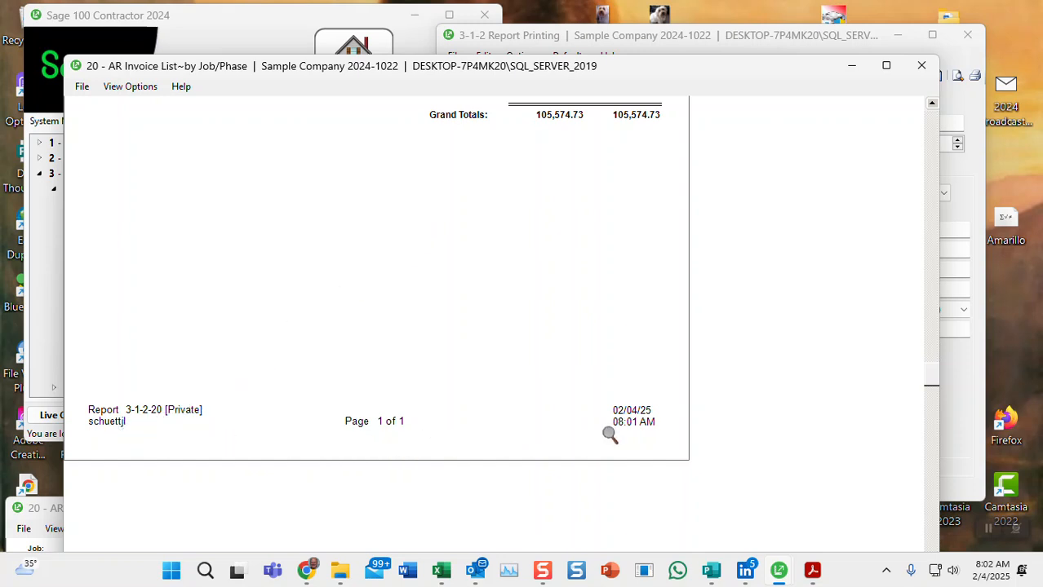
pyautogui.scroll(9, 504, 420)
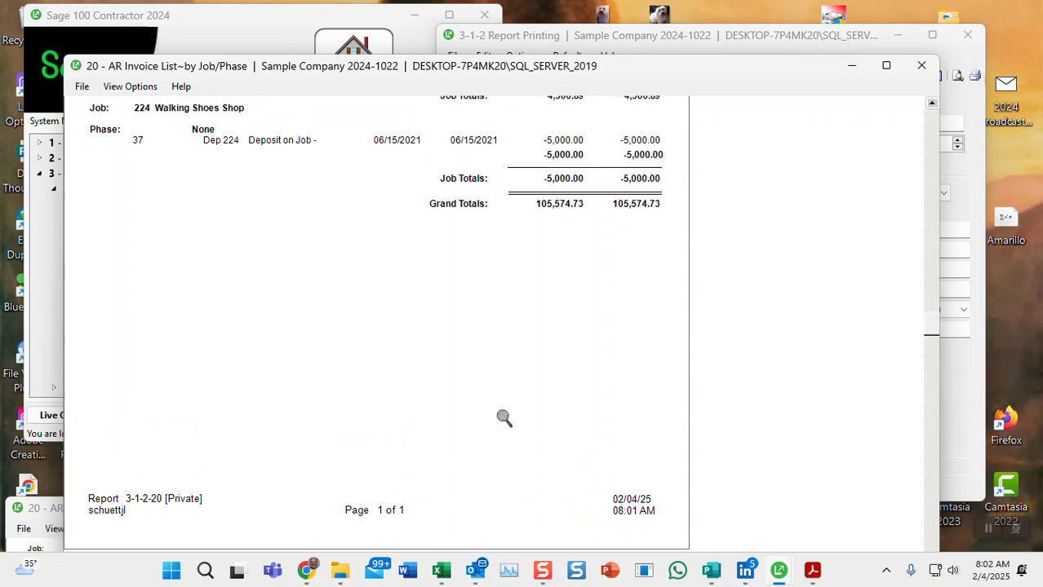
pyautogui.scroll(1, 504, 417)
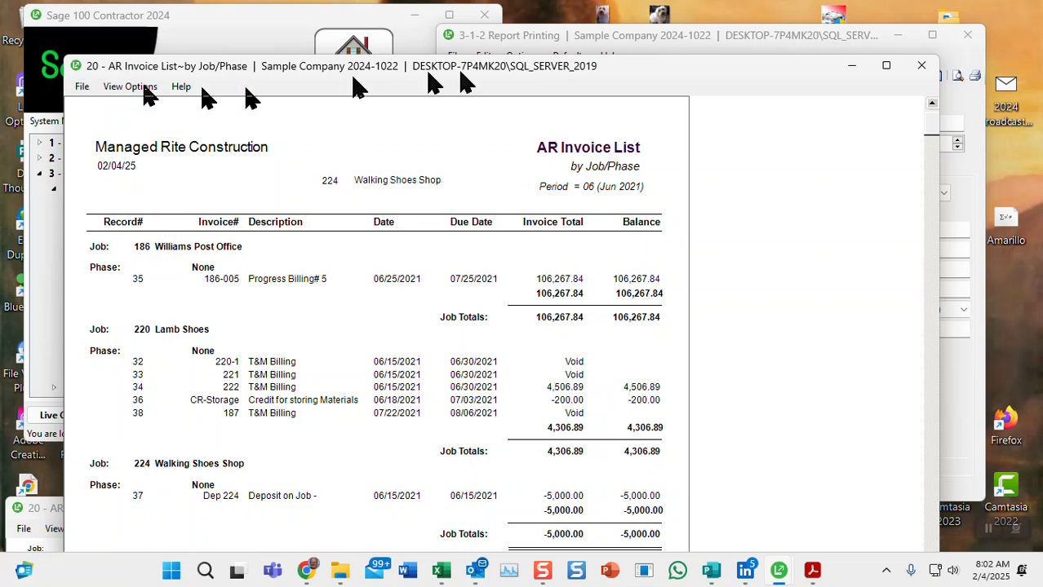
pyautogui.click(922, 67)
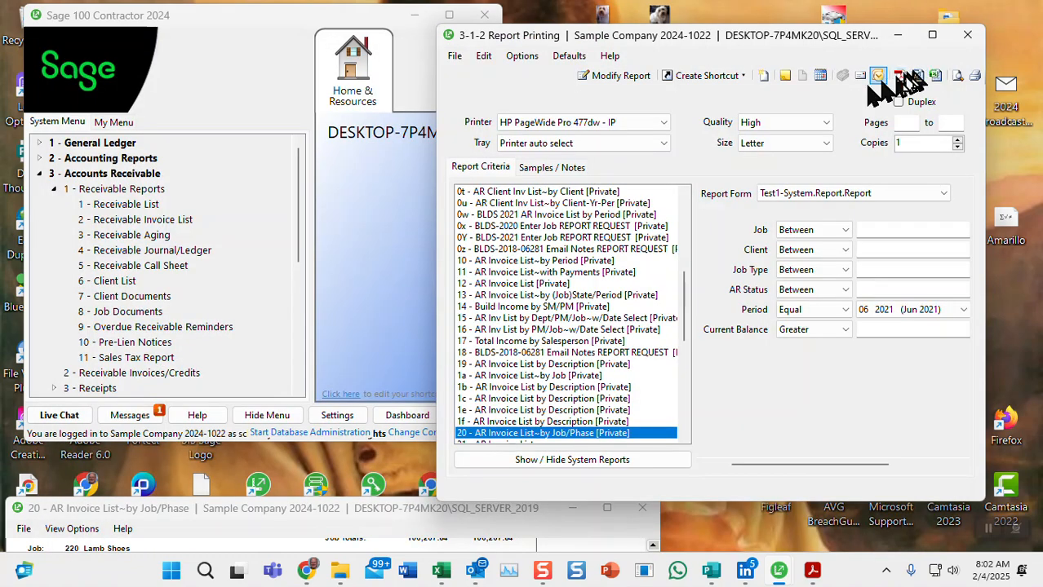